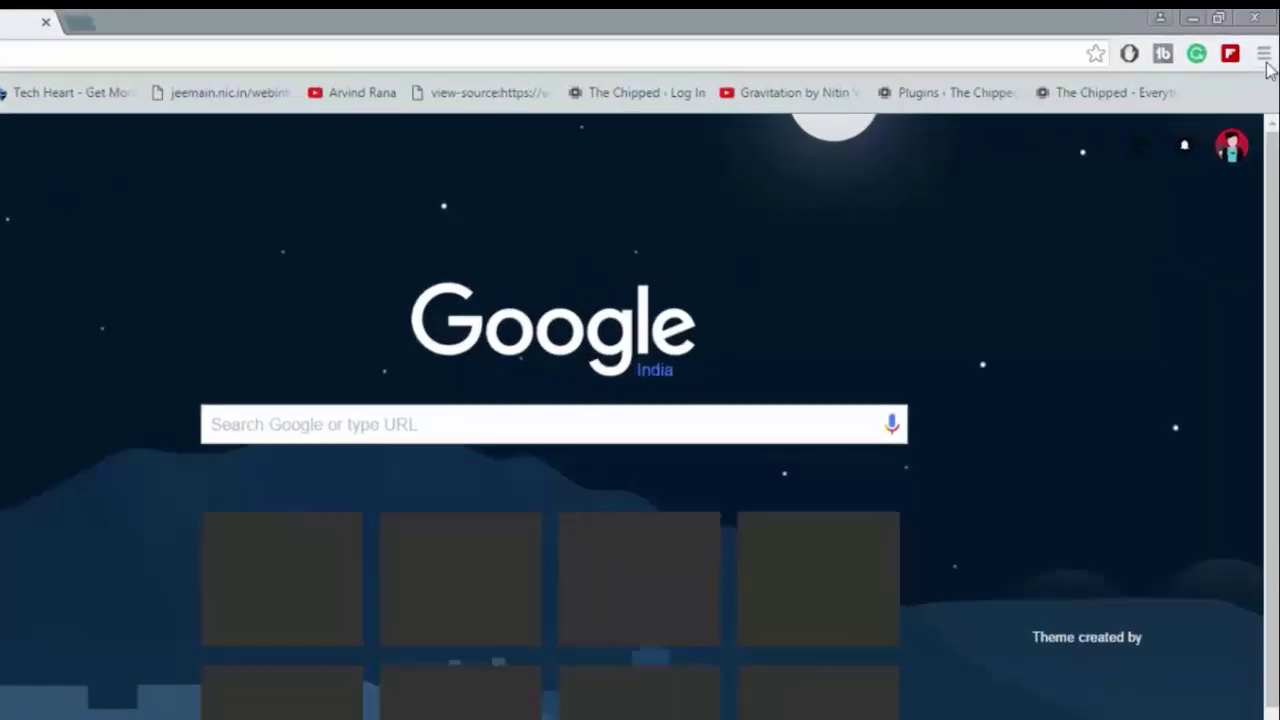
Open Chrome settings and expand the advanced settings.
{"action": "left_click", "coordinate": [1265, 47]}
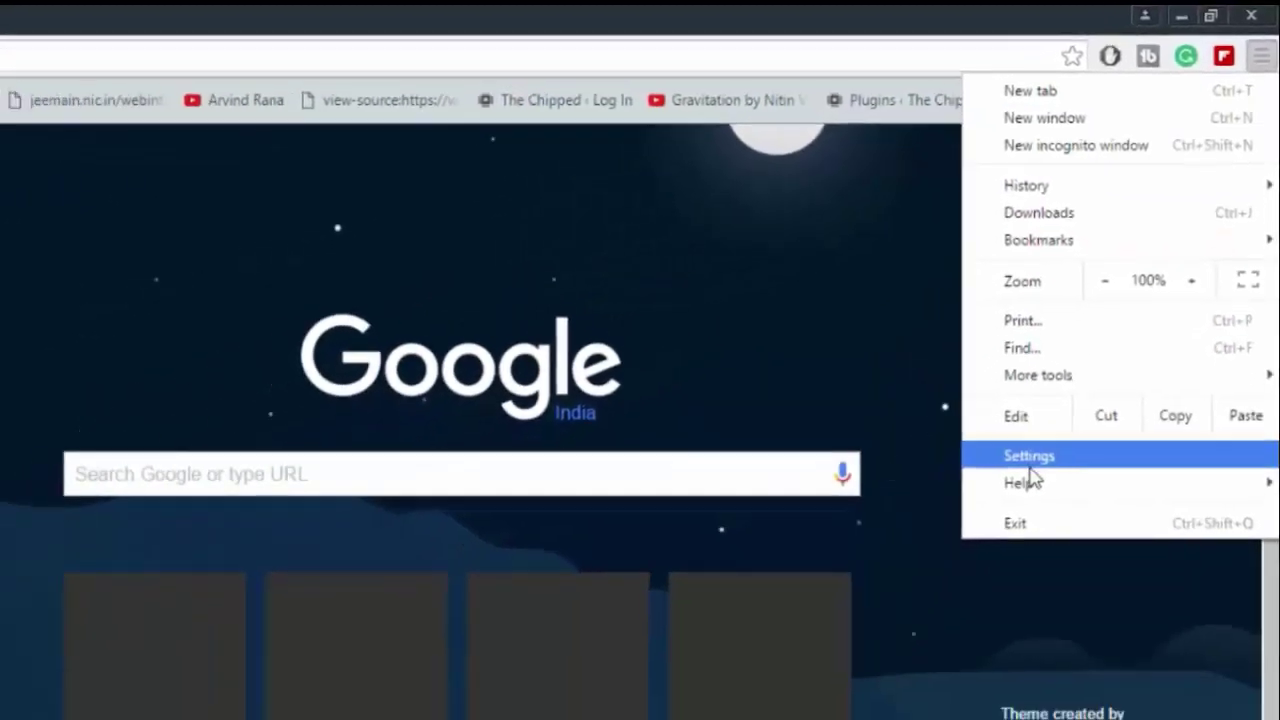
{"action": "left_click", "coordinate": [1029, 462]}
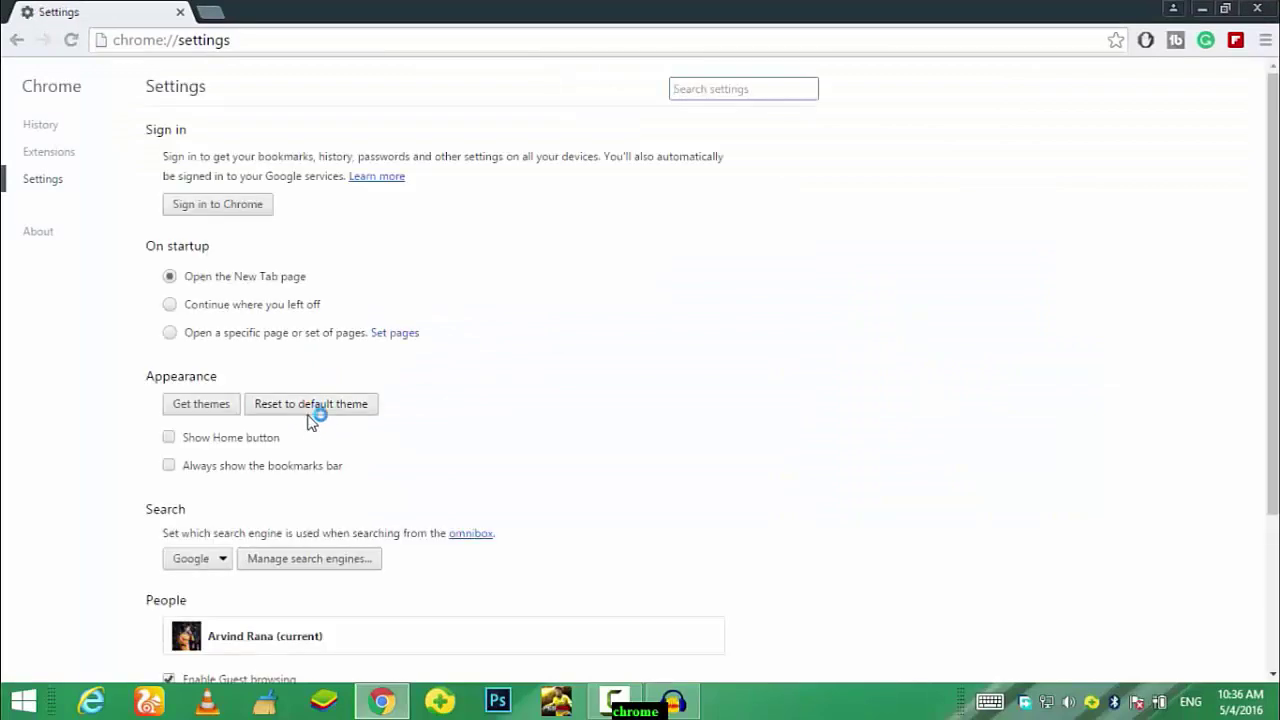
{"action": "scroll", "coordinate": [340, 460], "scroll_direction": "down", "scroll_amount": 3}
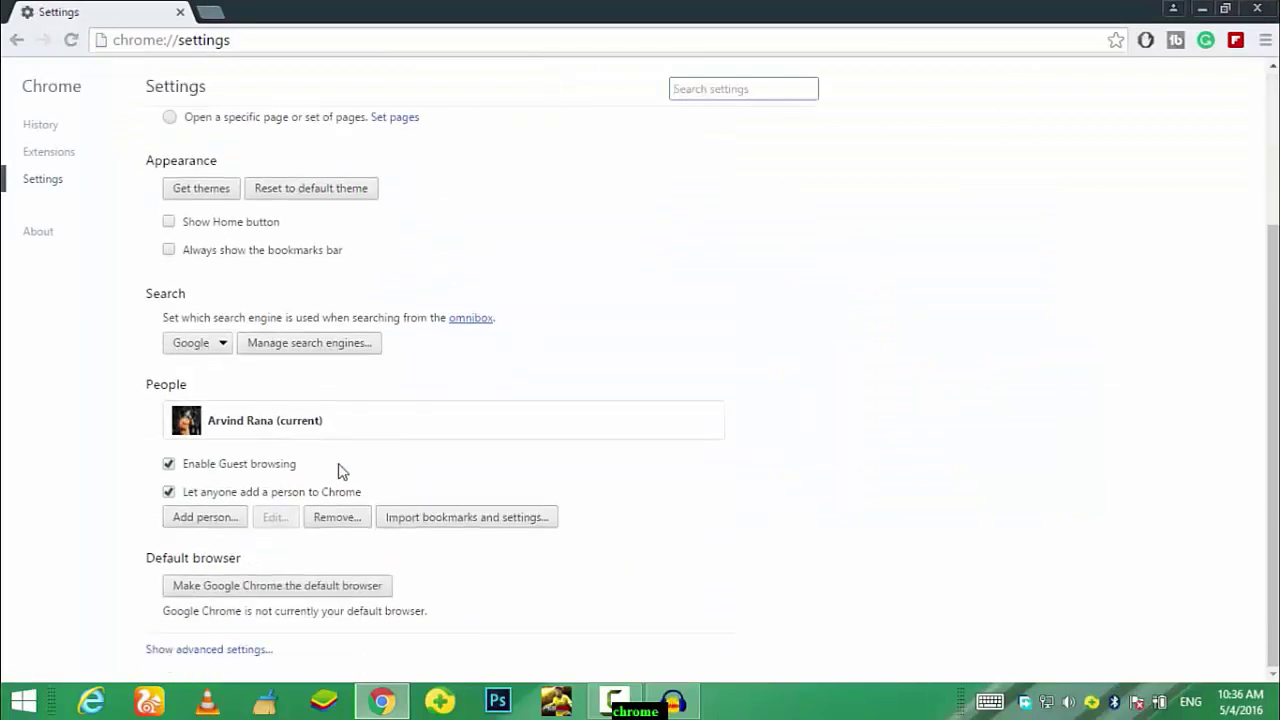
{"action": "left_click", "coordinate": [147, 650]}
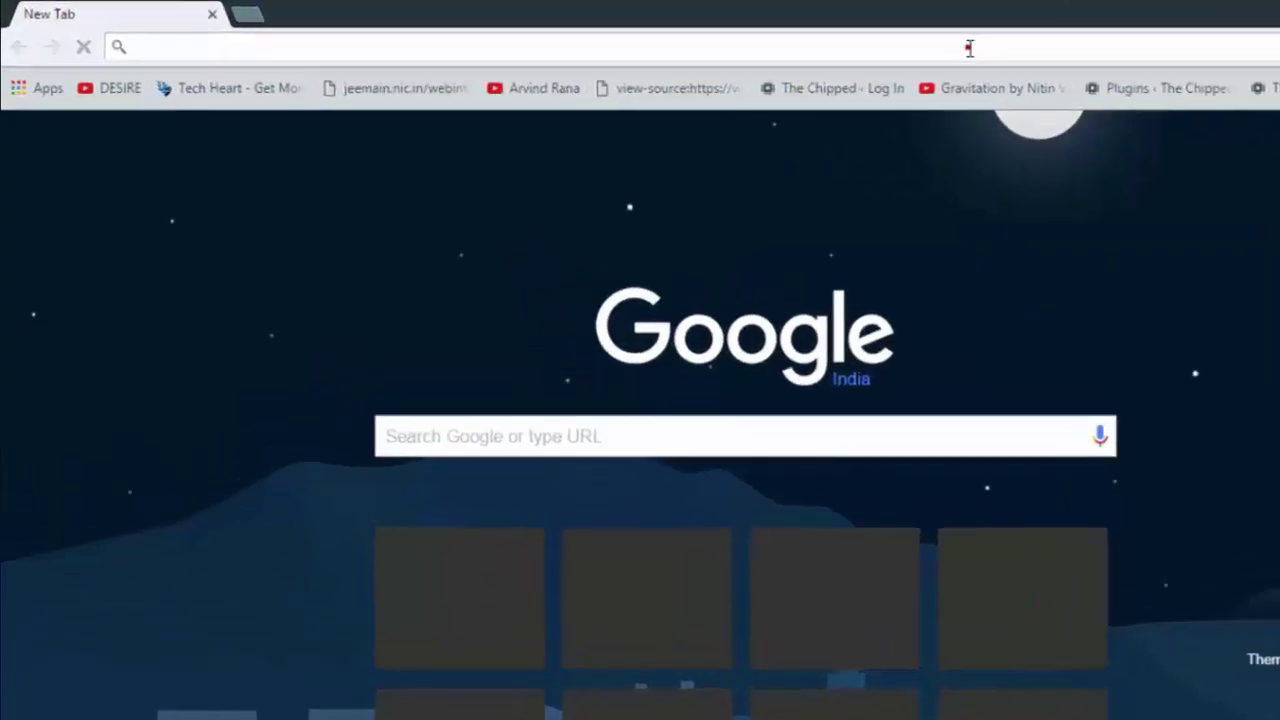
Go to chrome://plugins and look over the list of installed plugins.
{"action": "type", "text": "chroke"}
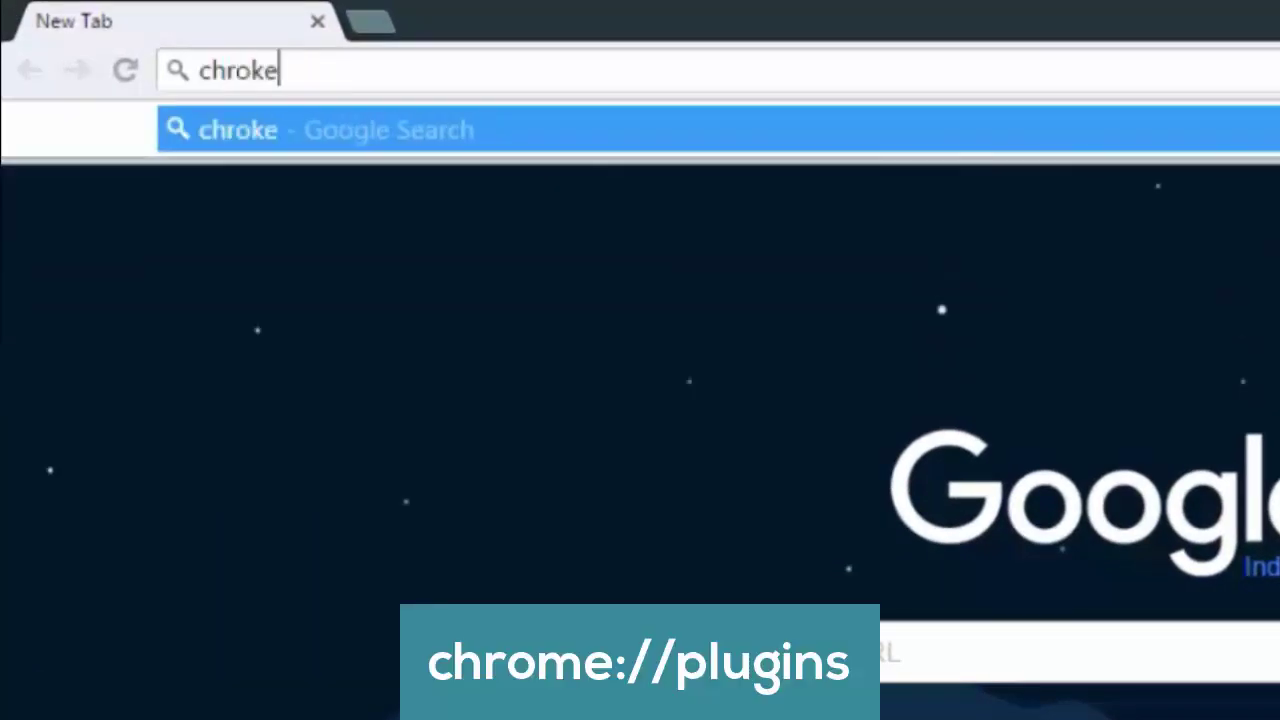
{"action": "key", "text": "BackSpace"}
{"action": "key", "text": "BackSpace"}
{"action": "type", "text": "me:/"}
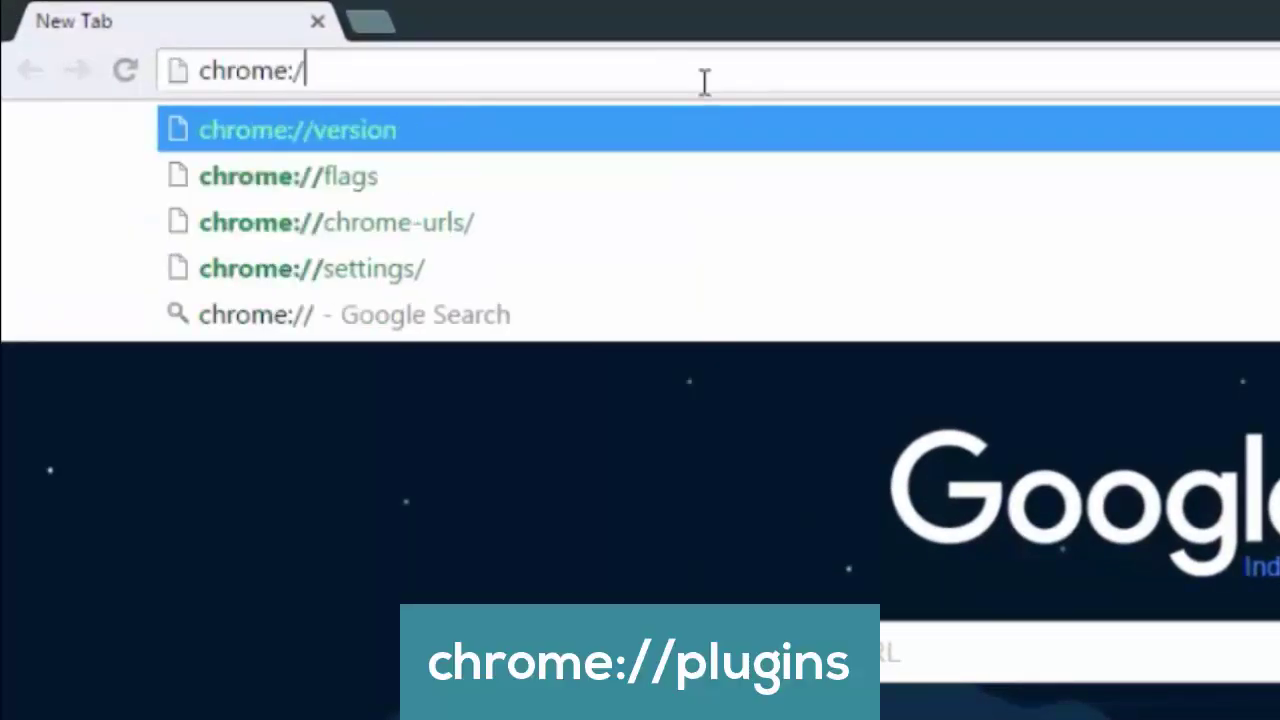
{"action": "type", "text": "/"}
{"action": "type", "text": "plug"}
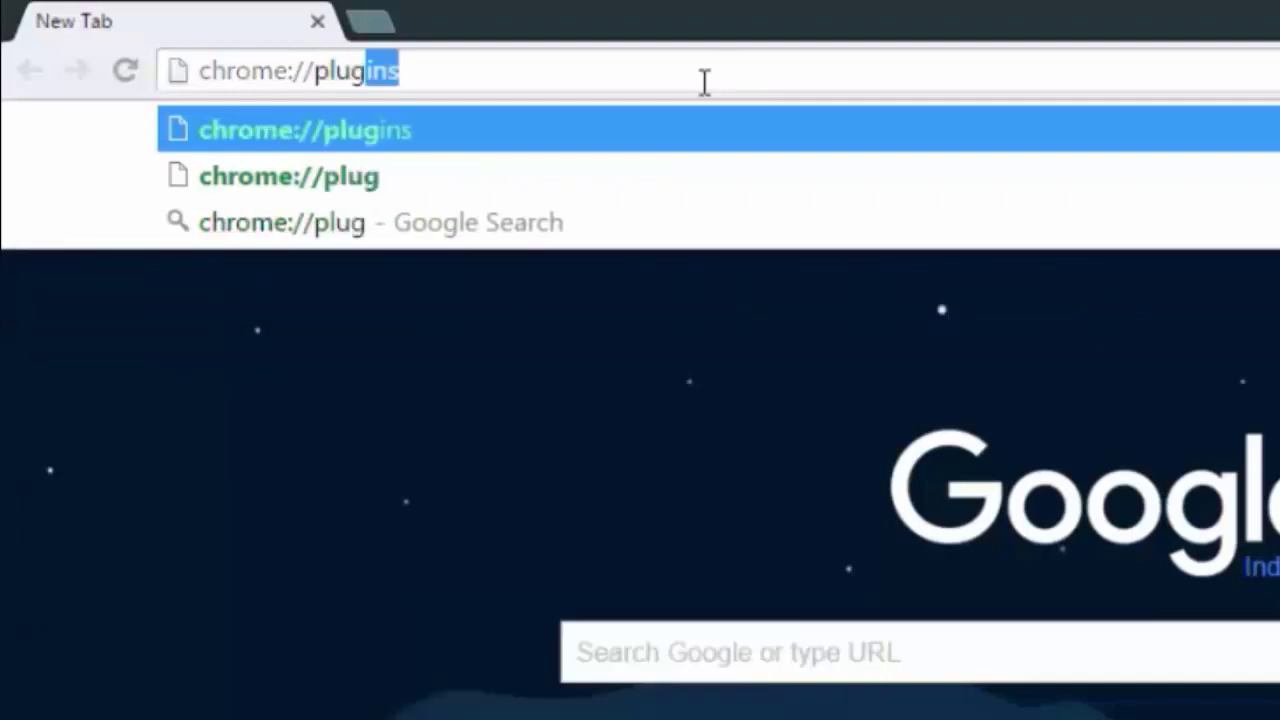
{"action": "type", "text": "ins"}
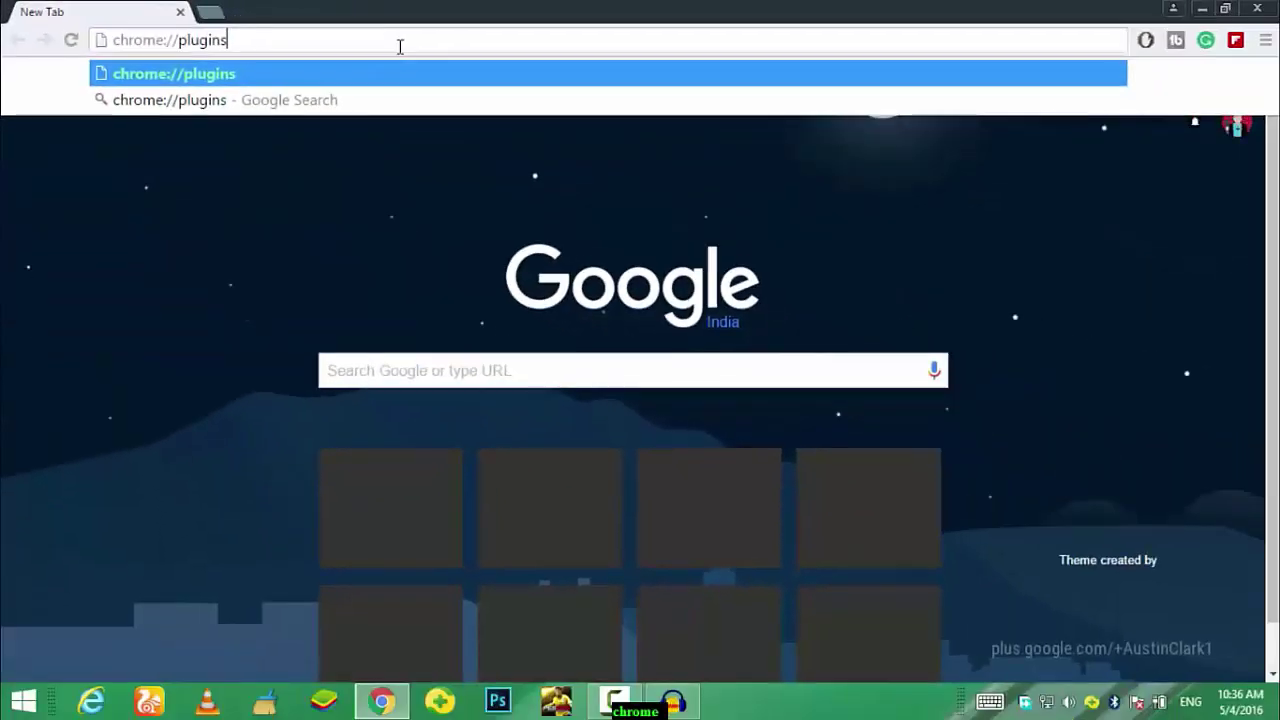
{"action": "key", "text": "Return"}
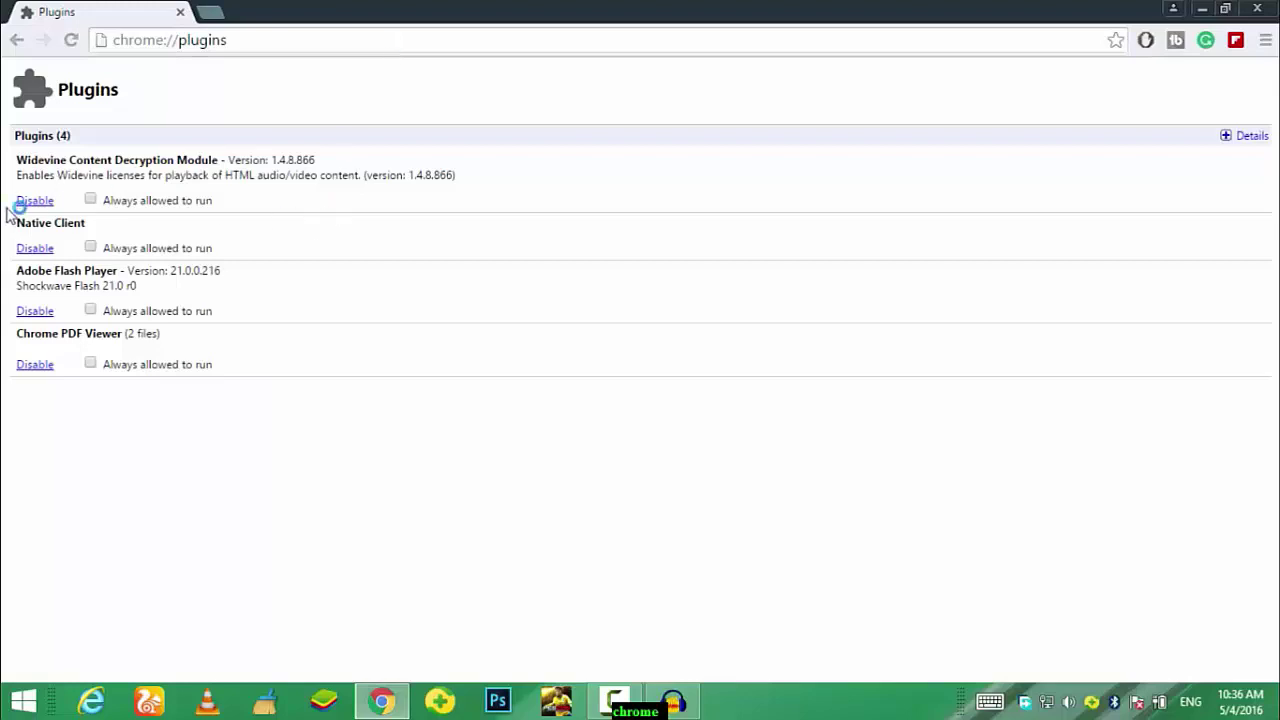
{"action": "left_click_drag", "start_coordinate": [8, 170], "coordinate": [110, 366]}
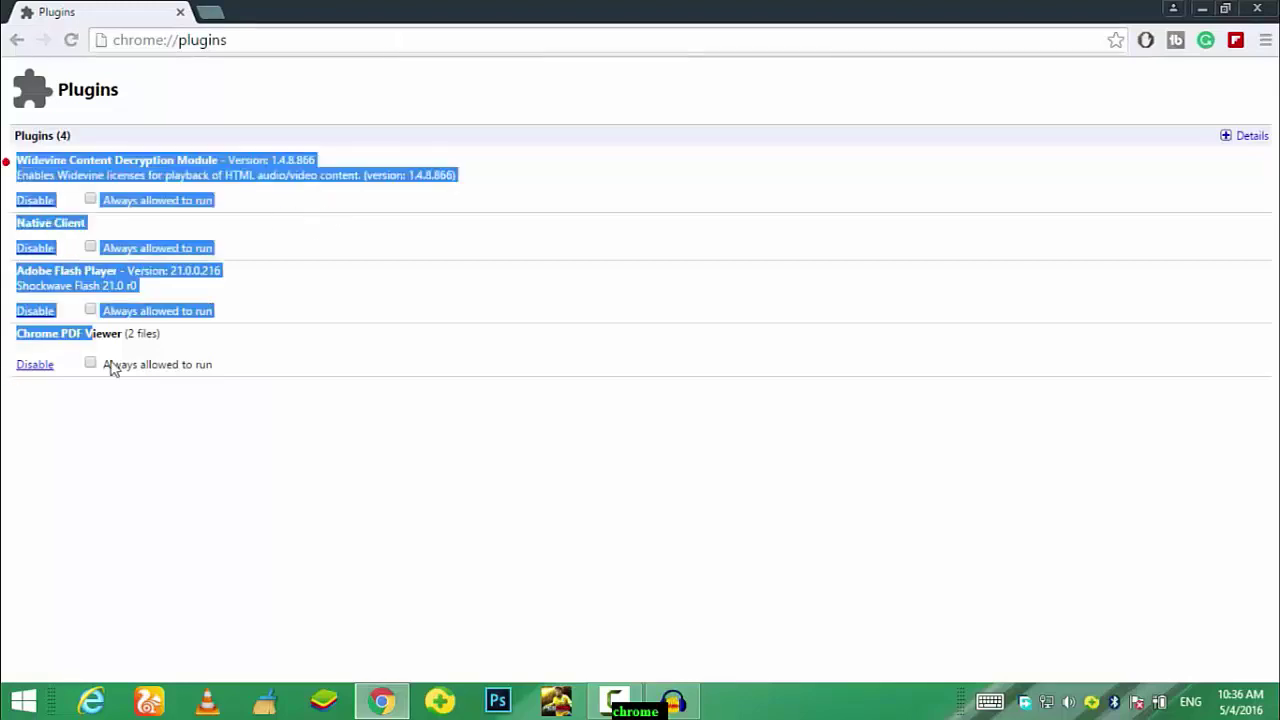
{"action": "left_click", "coordinate": [98, 441]}
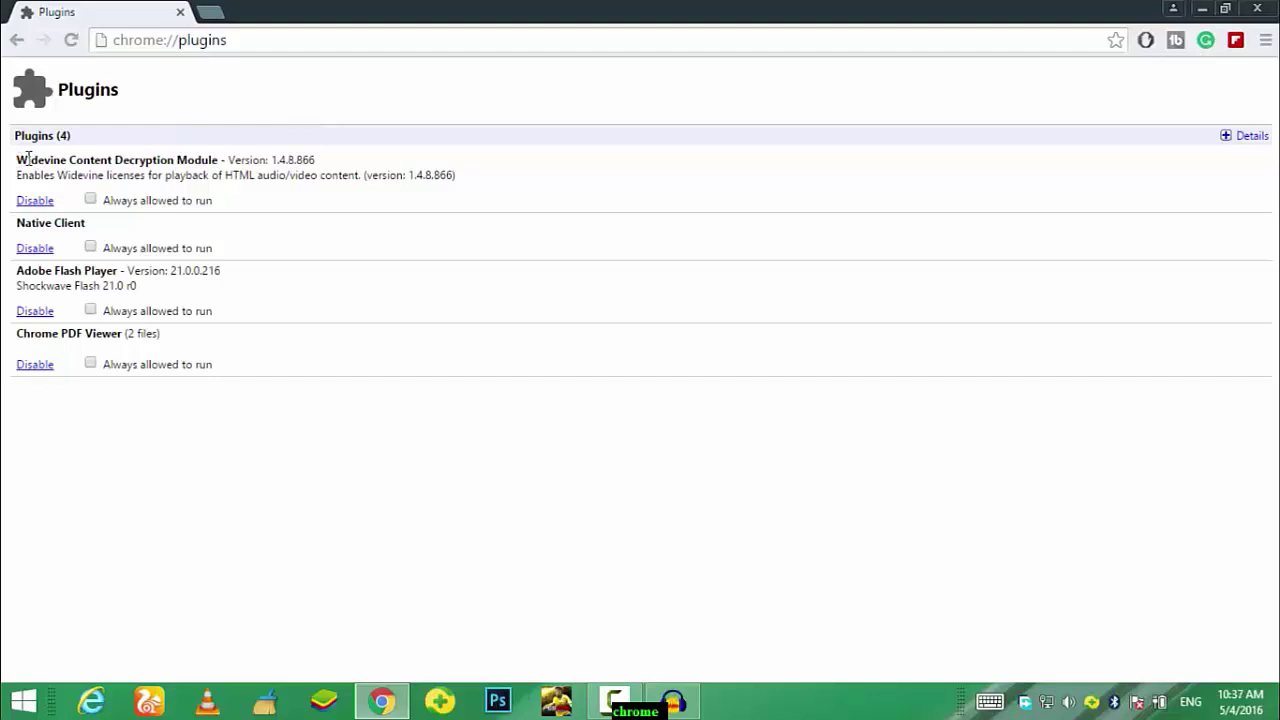
Point out the Widevine, Native Client, Adobe Flash Player and Chrome PDF Viewer plugins.
{"action": "left_click_drag", "start_coordinate": [16, 160], "coordinate": [248, 152]}
{"action": "left_click_drag", "start_coordinate": [16, 222], "coordinate": [86, 222]}
{"action": "left_click_drag", "start_coordinate": [16, 270], "coordinate": [118, 271]}
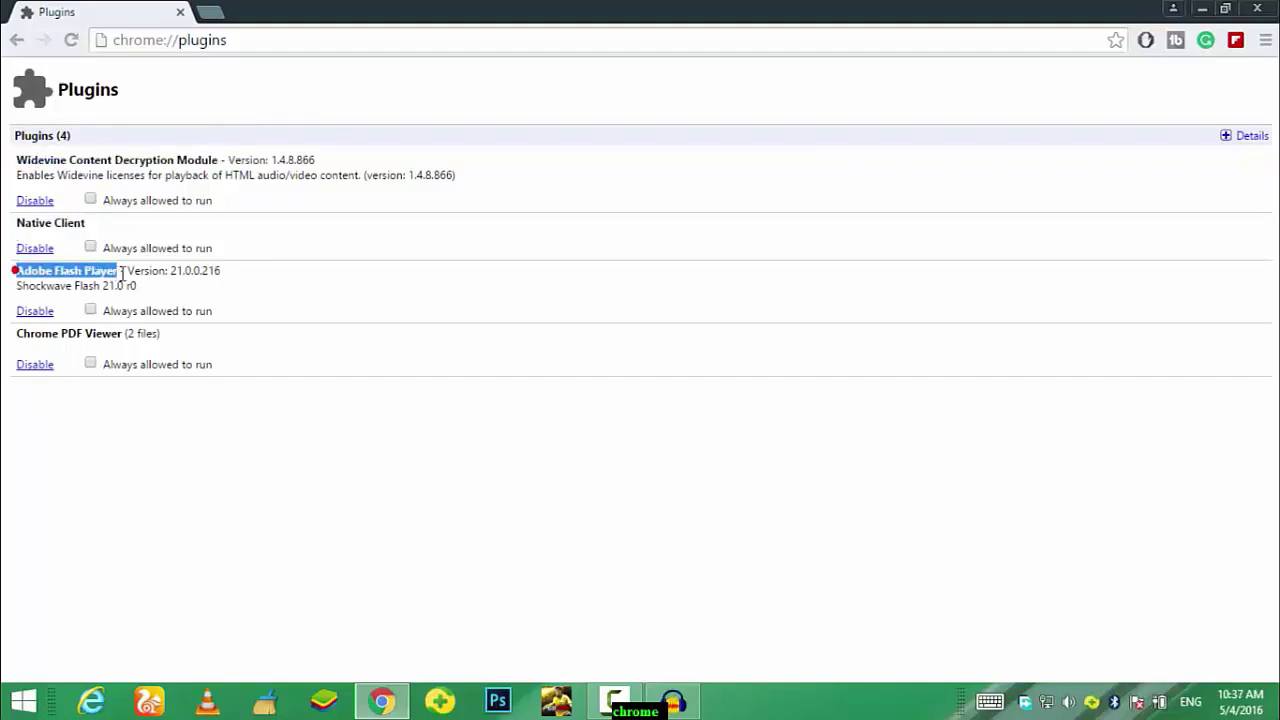
{"action": "left_click", "coordinate": [26, 333]}
{"action": "left_click_drag", "start_coordinate": [16, 333], "coordinate": [122, 334]}
Clear all browsing data from the beginning of time via history (Ctrl+H), then start a new tab.
{"action": "left_click", "coordinate": [122, 134]}
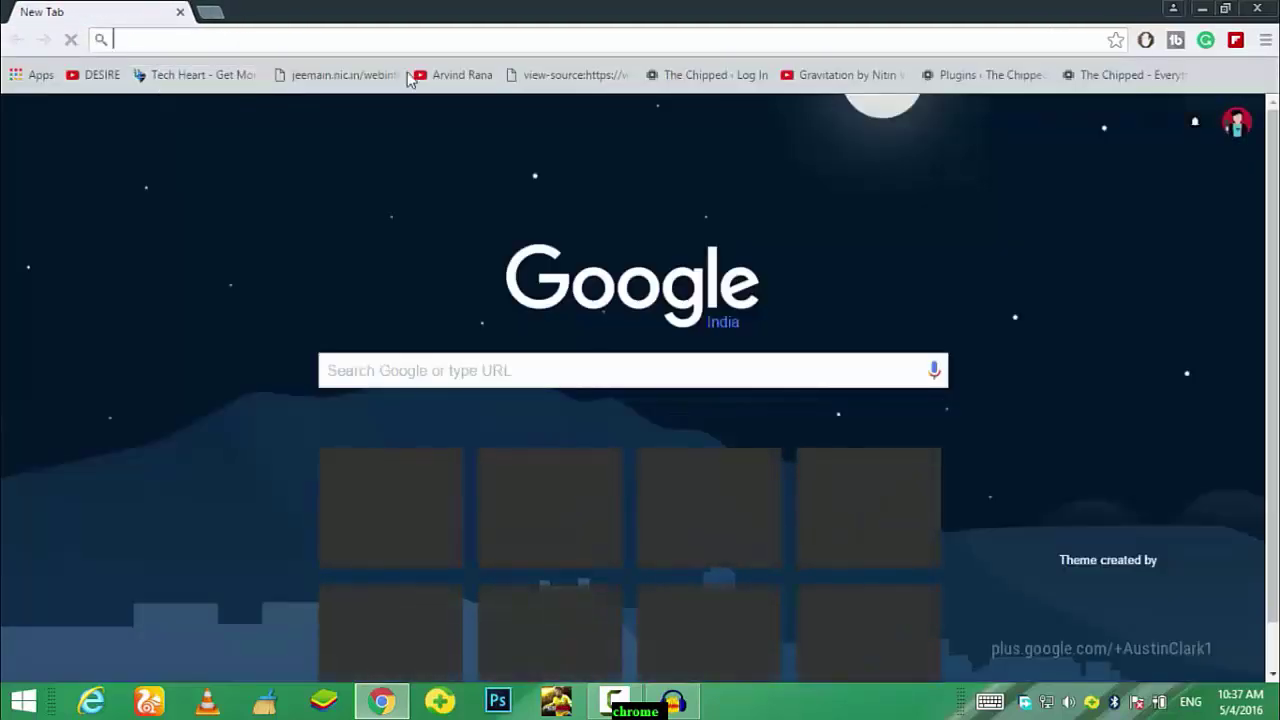
{"action": "left_click", "coordinate": [1265, 40]}
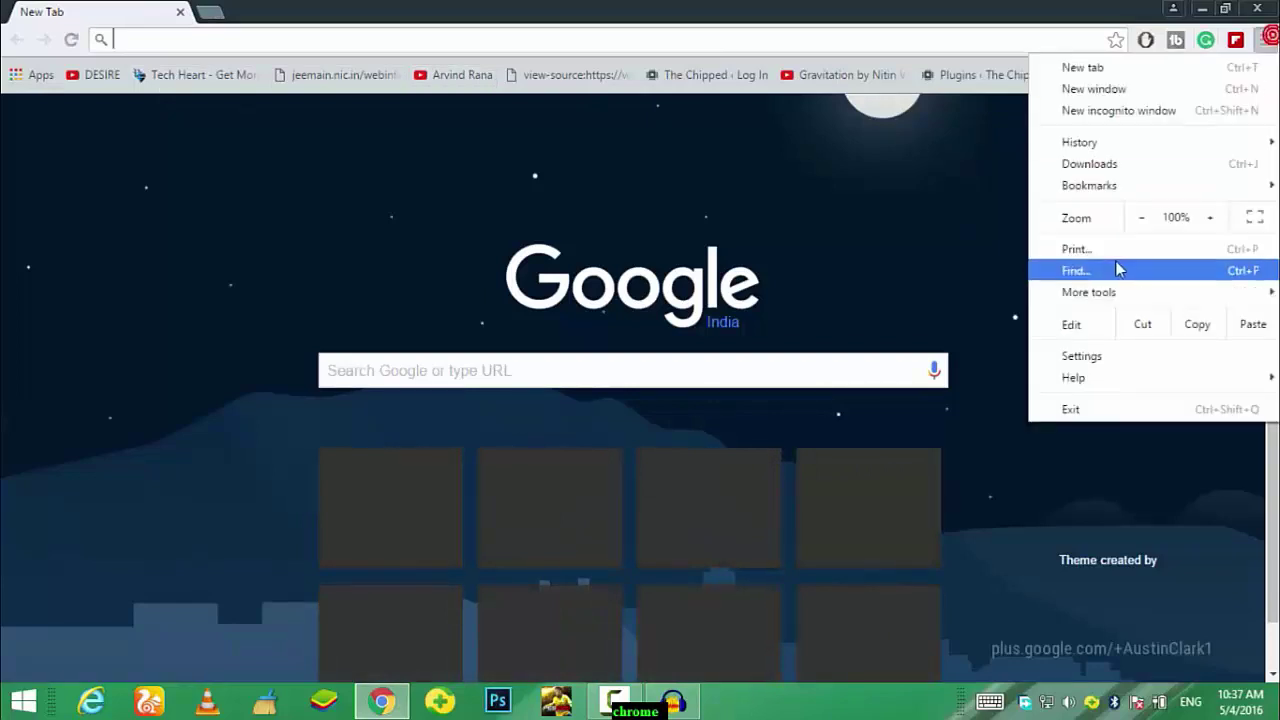
{"action": "key", "text": "ctrl+h"}
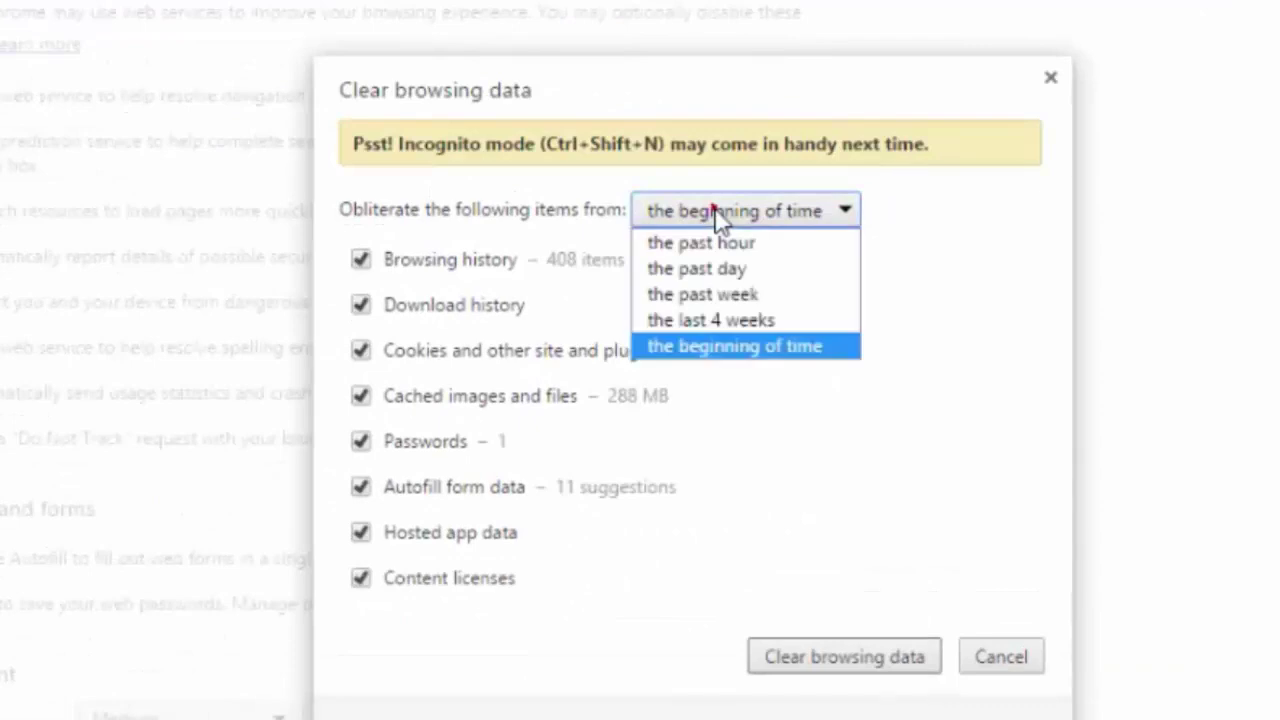
{"action": "left_click", "coordinate": [725, 350]}
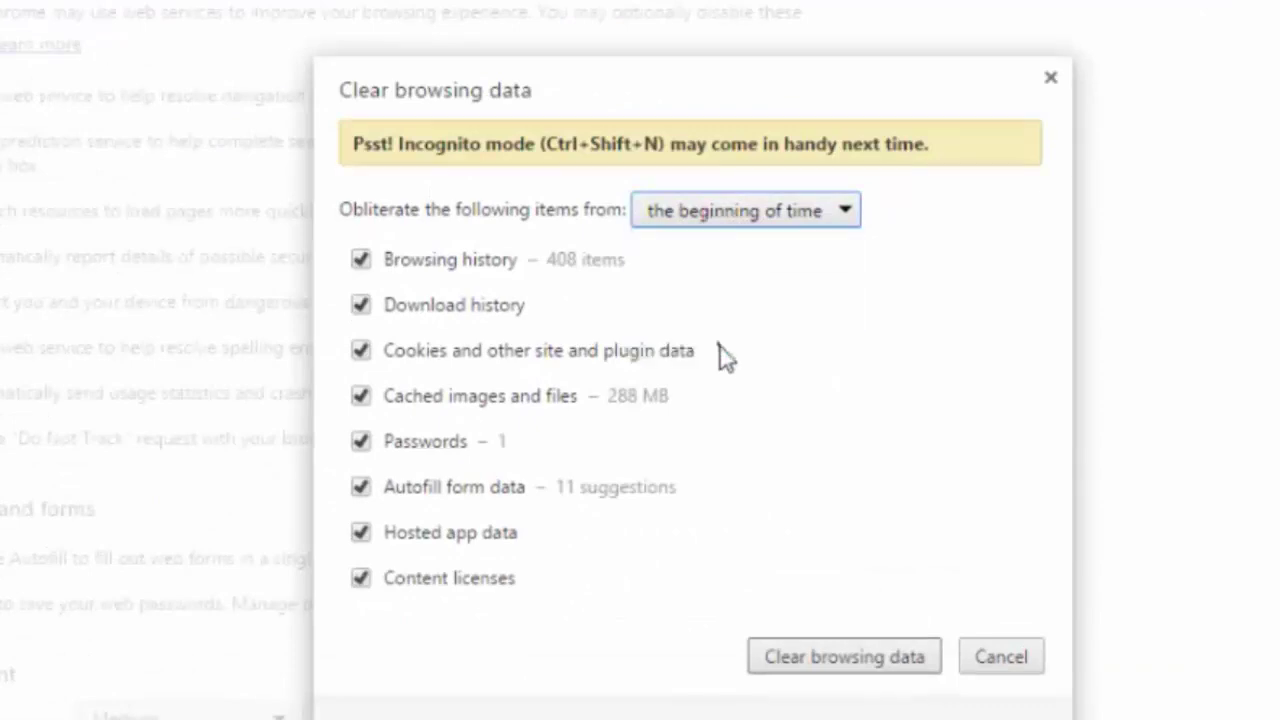
{"action": "left_click", "coordinate": [750, 530]}
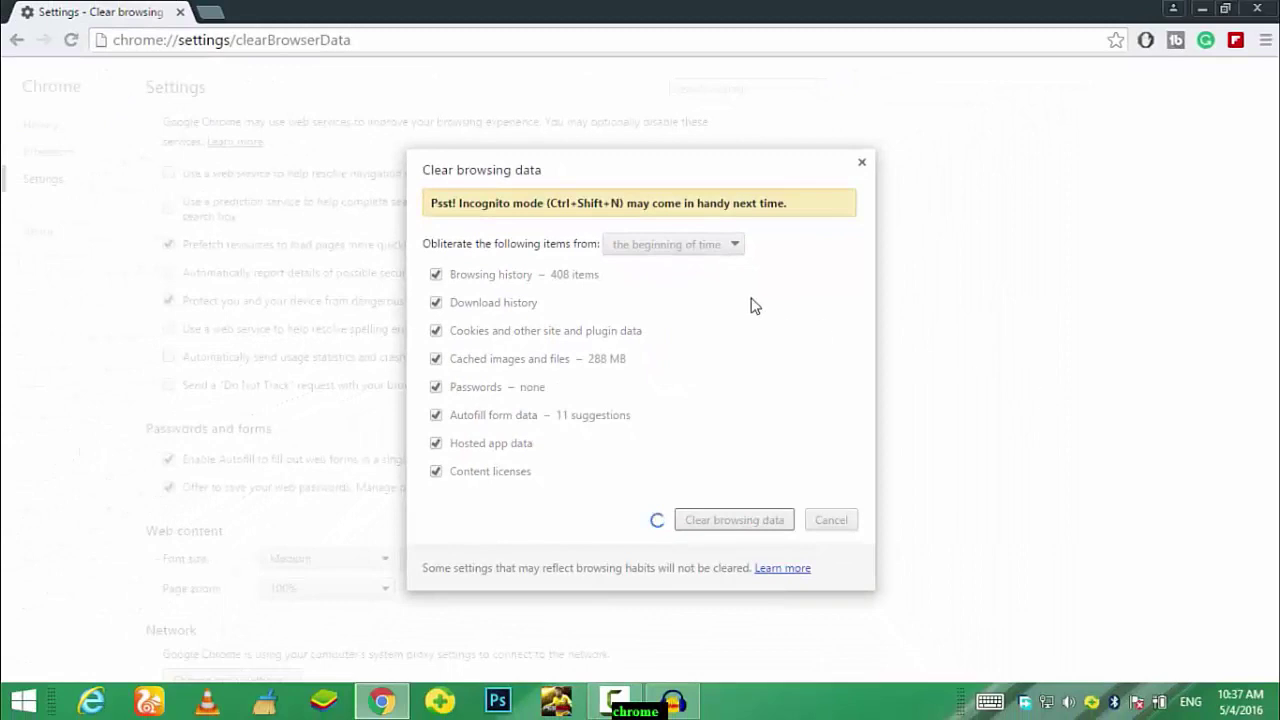
{"action": "left_click", "coordinate": [209, 12]}
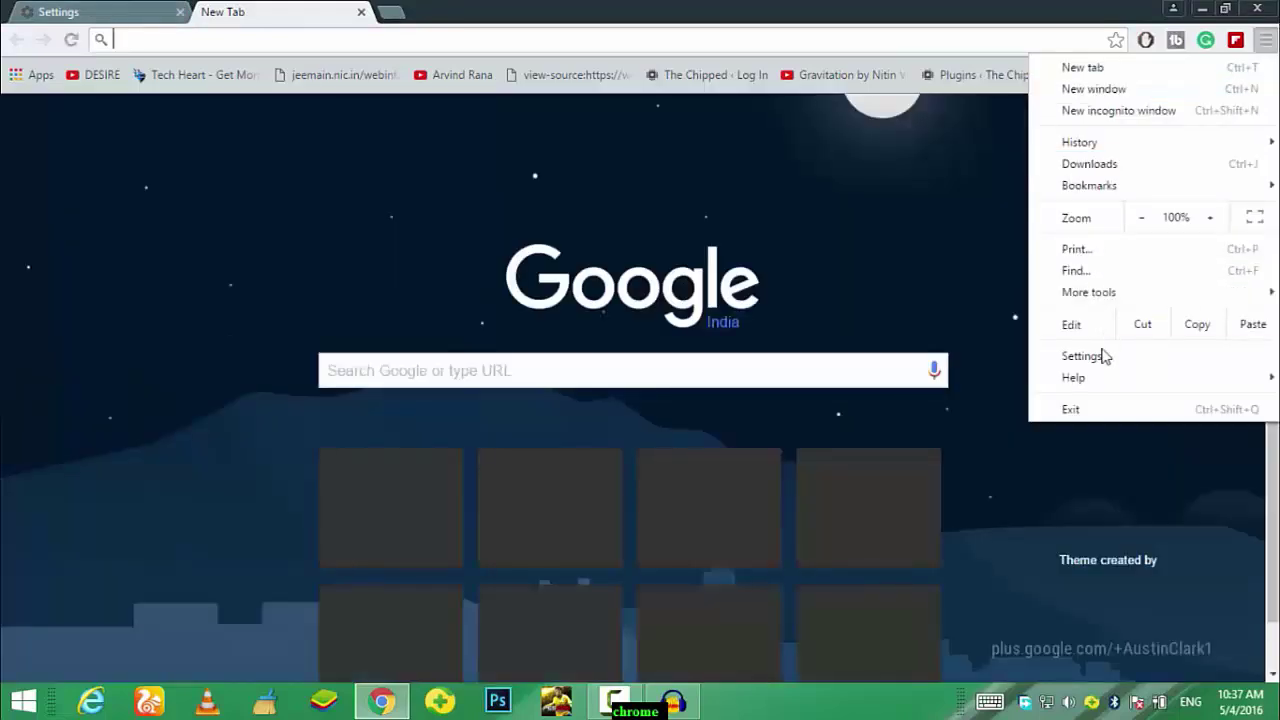
Start an update check on the Settings About page (version 49.0.2623.112), then close that tab.
{"action": "left_click", "coordinate": [1103, 356]}
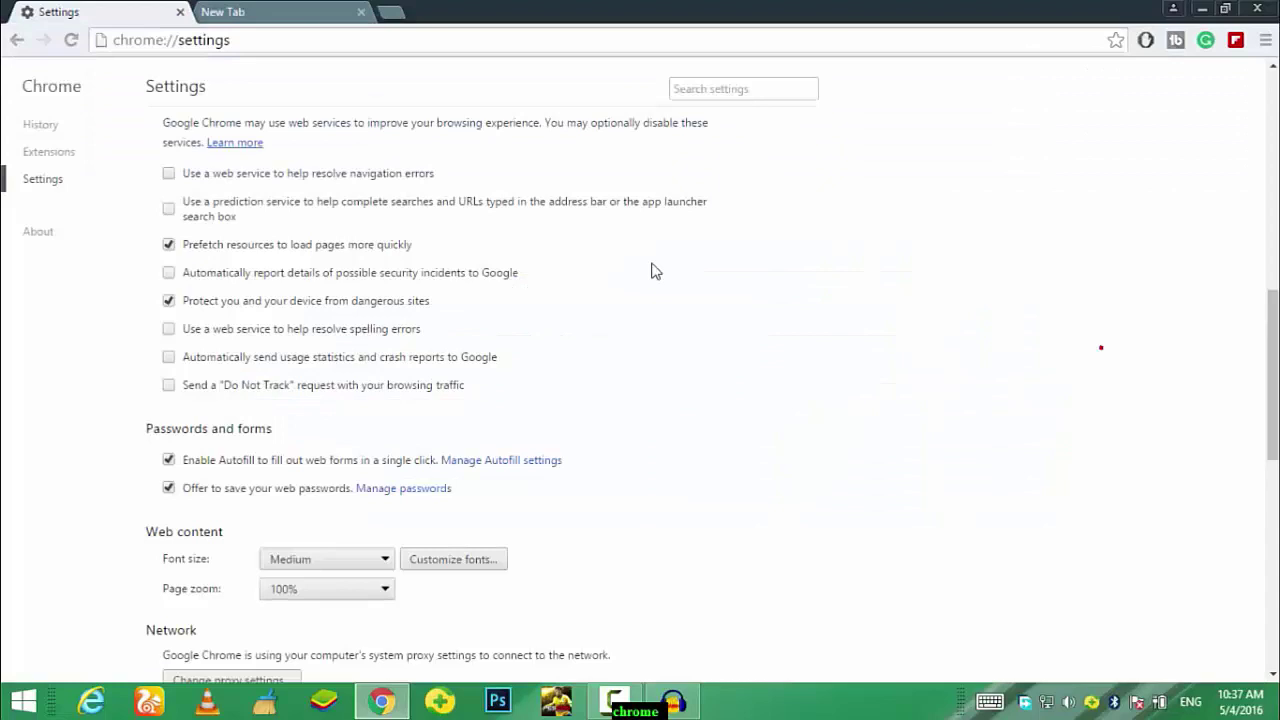
{"action": "scroll", "coordinate": [388, 451], "scroll_direction": "down", "scroll_amount": 4}
{"action": "scroll", "coordinate": [388, 451], "scroll_direction": "down", "scroll_amount": 3}
{"action": "scroll", "coordinate": [129, 274], "scroll_direction": "up", "scroll_amount": 3}
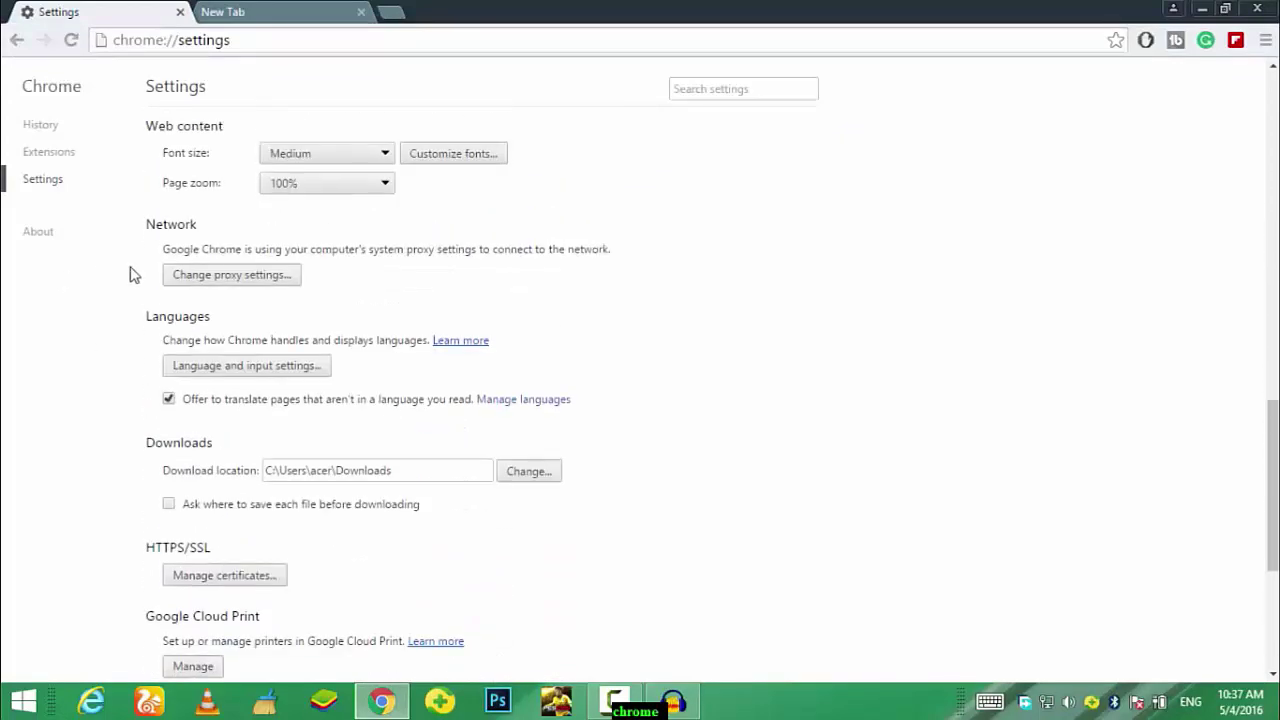
{"action": "left_click", "coordinate": [51, 232]}
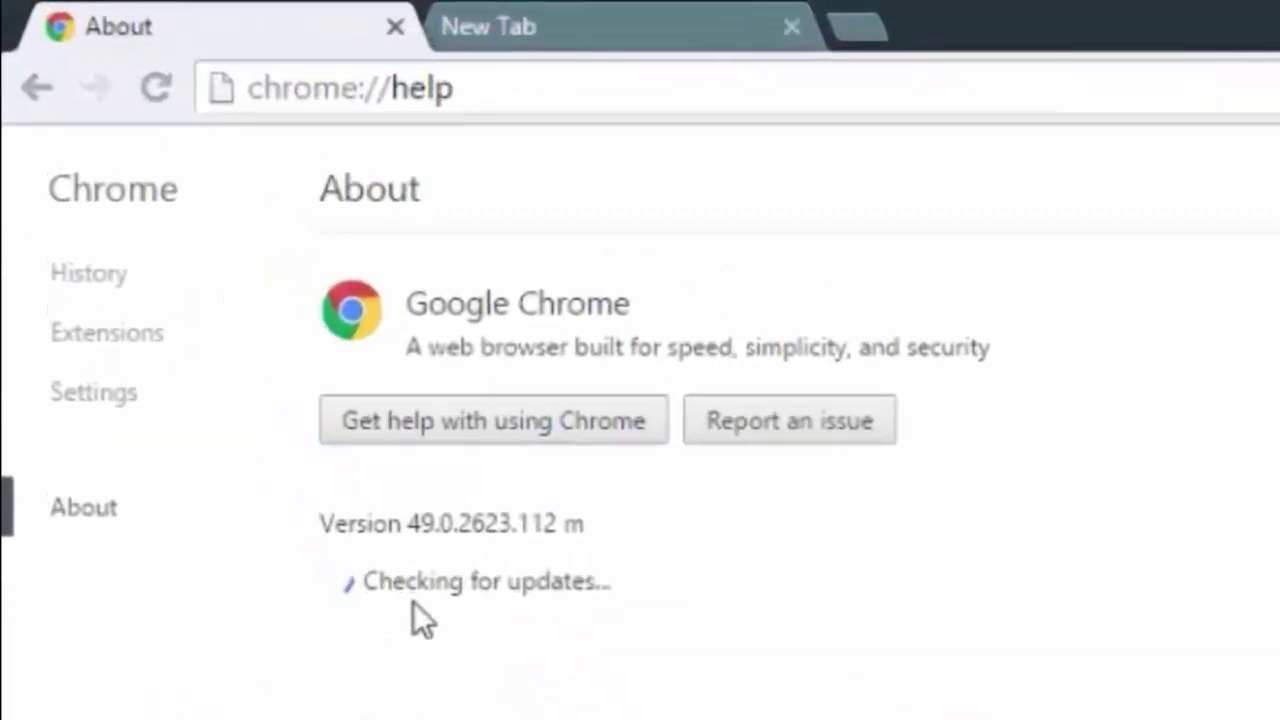
{"action": "left_click_drag", "start_coordinate": [364, 579], "coordinate": [670, 576]}
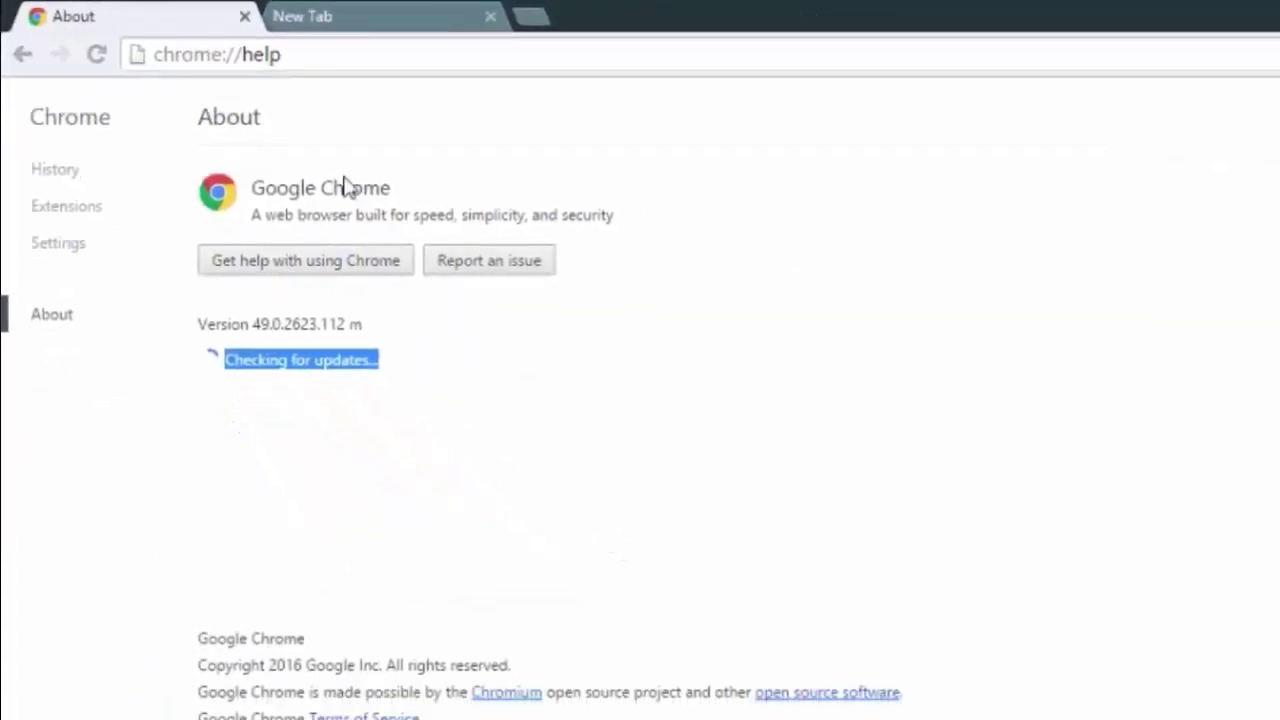
{"action": "left_click", "coordinate": [180, 12]}
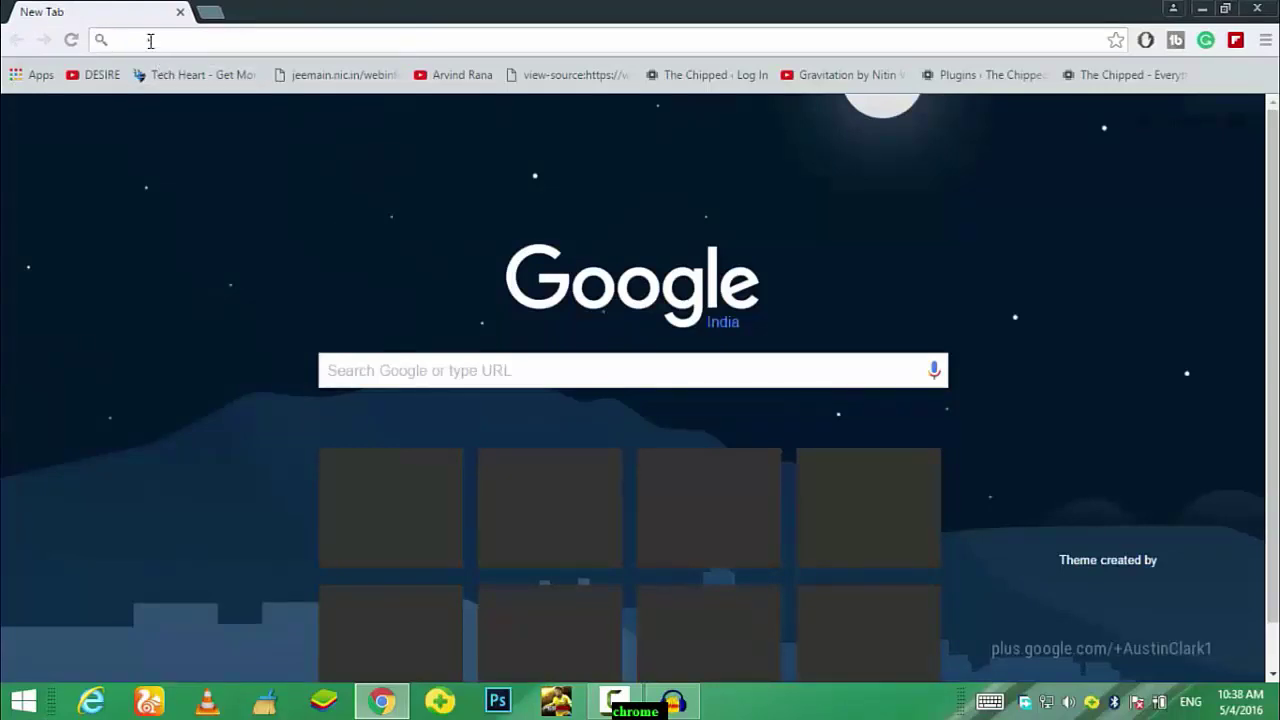
Load chrome://extensions and review Flip It, AdBlock, Grammarly and TubeBuddy, leaving all enabled.
{"action": "type", "text": "chro"}
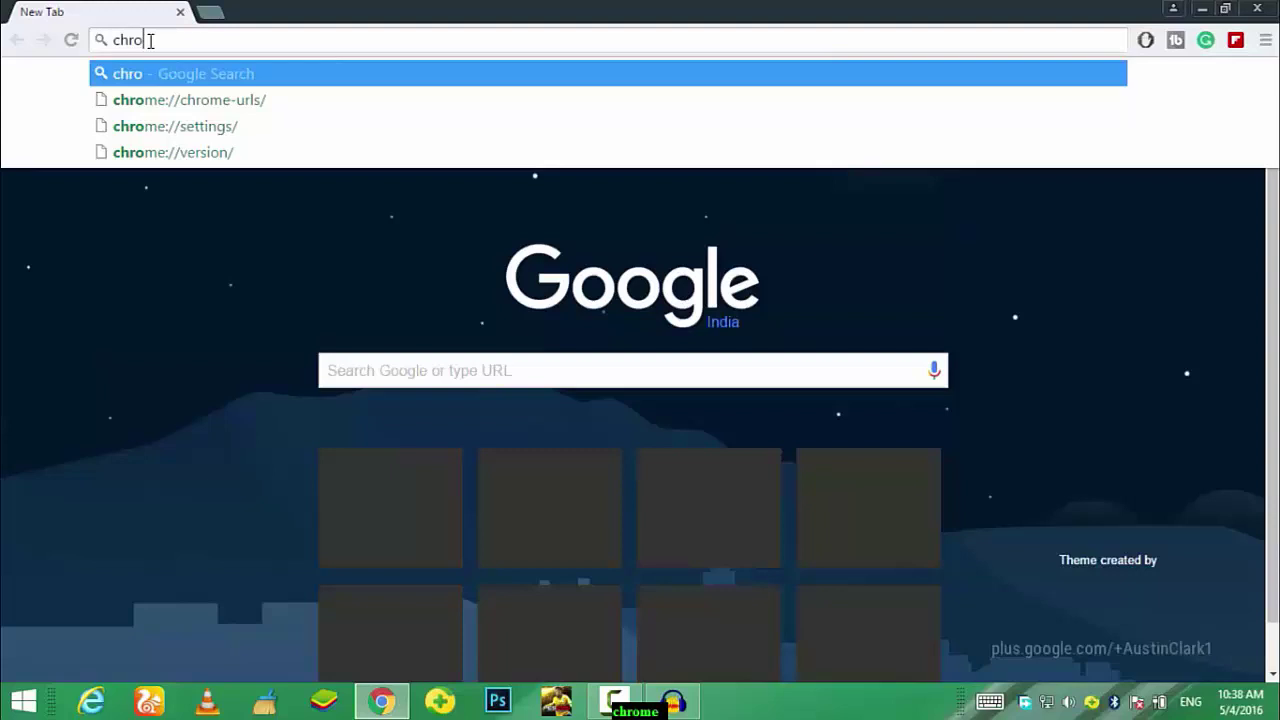
{"action": "type", "text": "me://"}
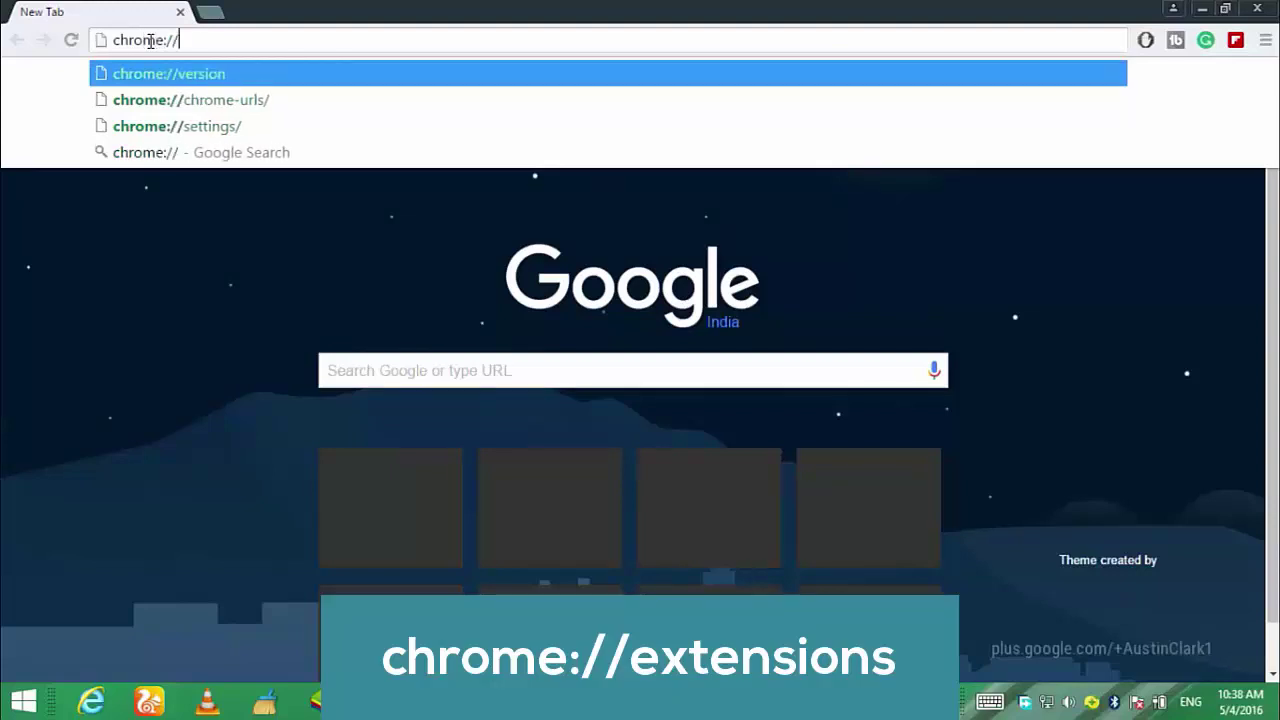
{"action": "type", "text": "e"}
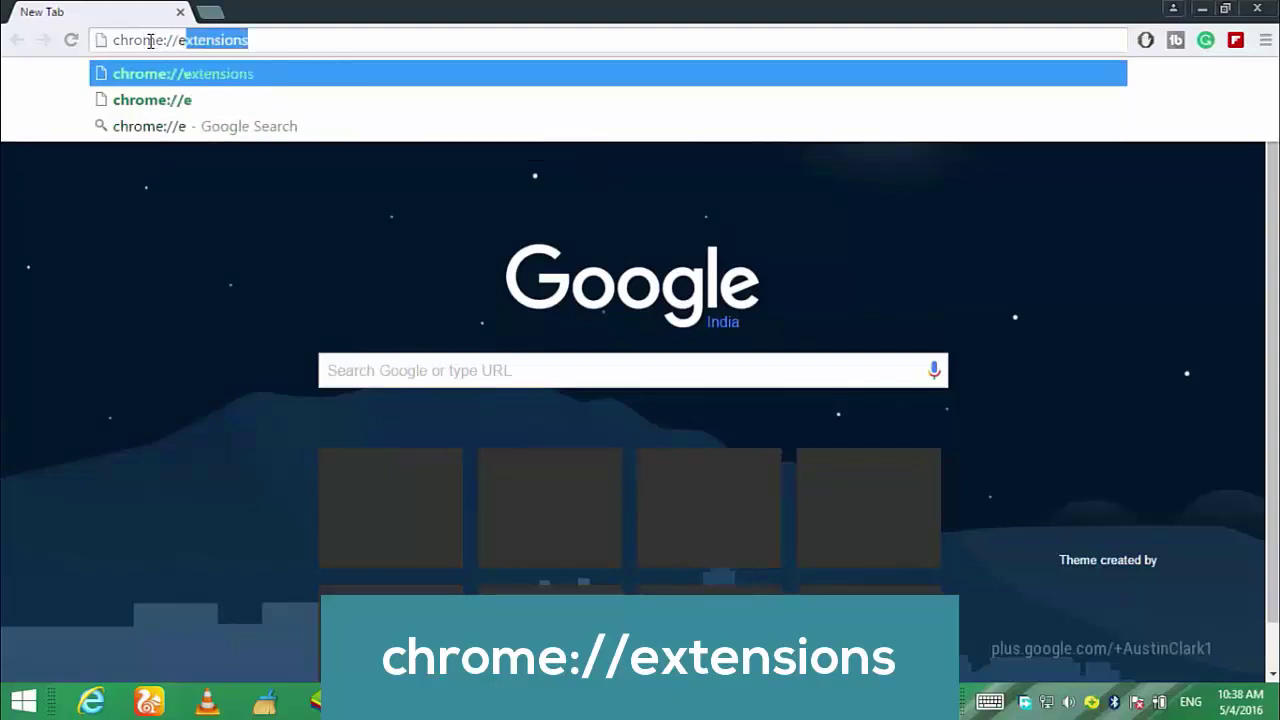
{"action": "type", "text": "xte3nsions"}
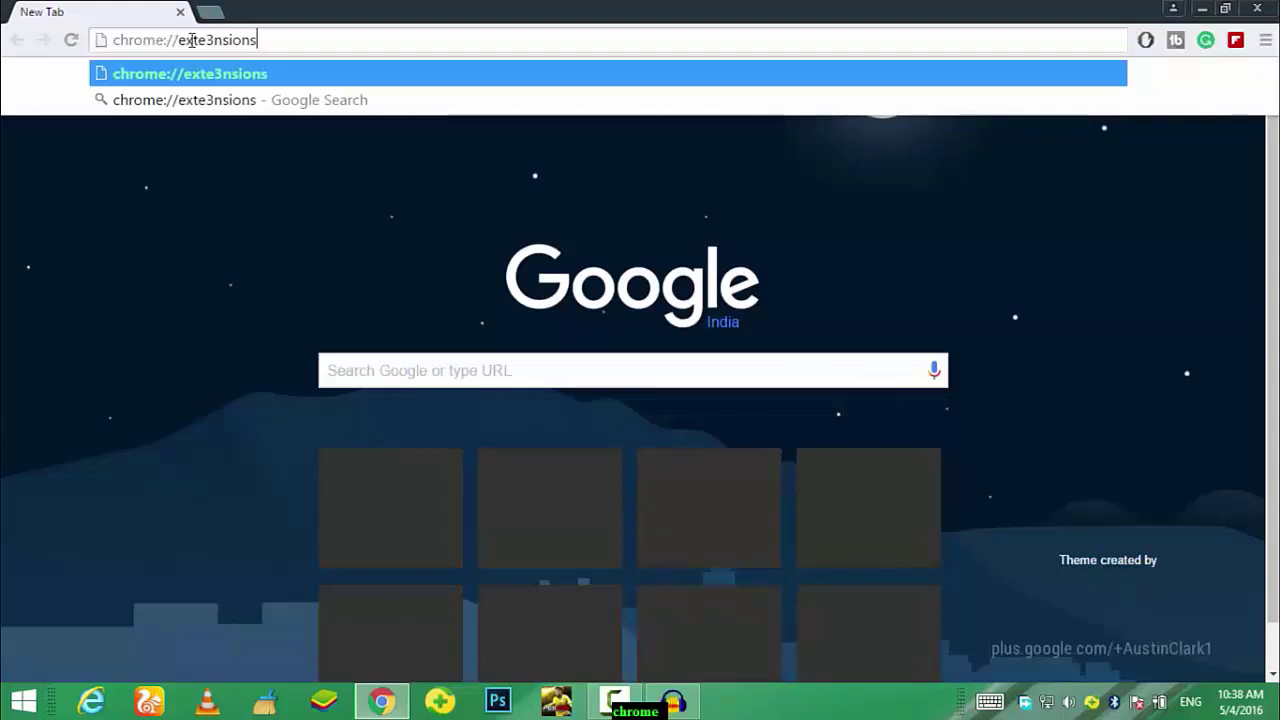
{"action": "key", "text": "BackSpace"}
{"action": "key", "text": "Return"}
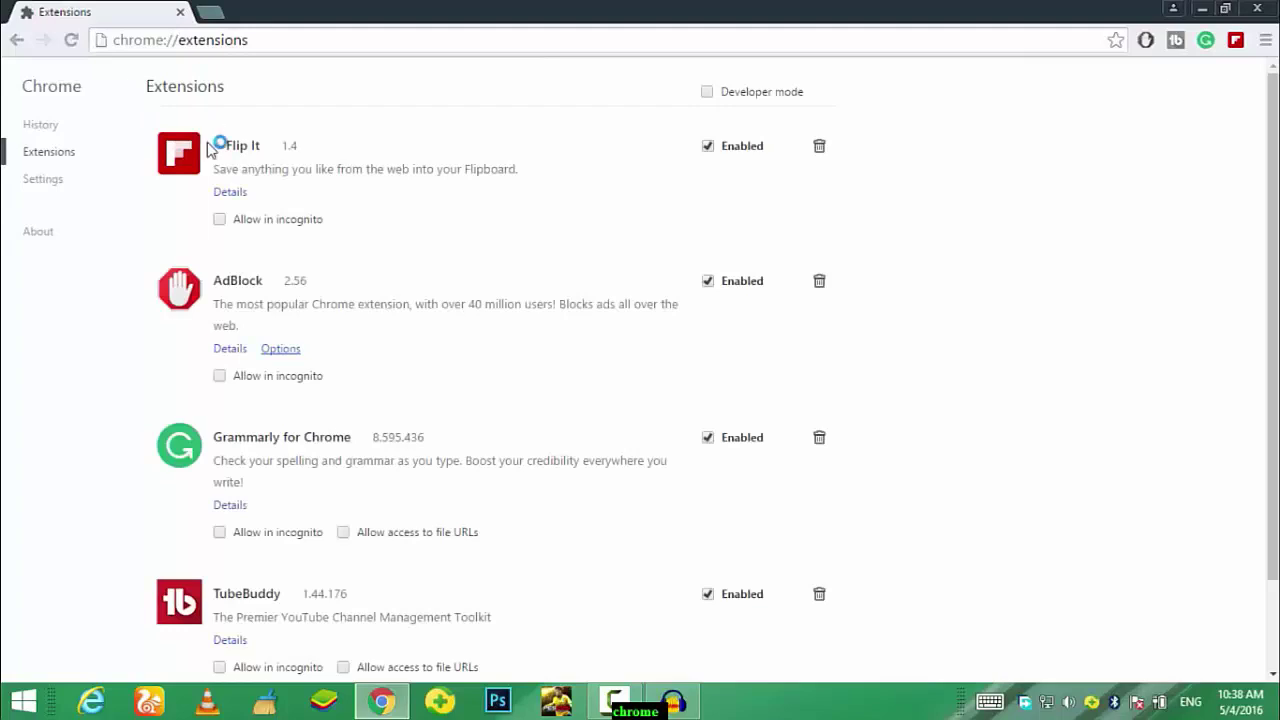
{"action": "scroll", "coordinate": [246, 400], "scroll_direction": "down", "scroll_amount": 2}
{"action": "scroll", "coordinate": [250, 457], "scroll_direction": "up", "scroll_amount": 2}
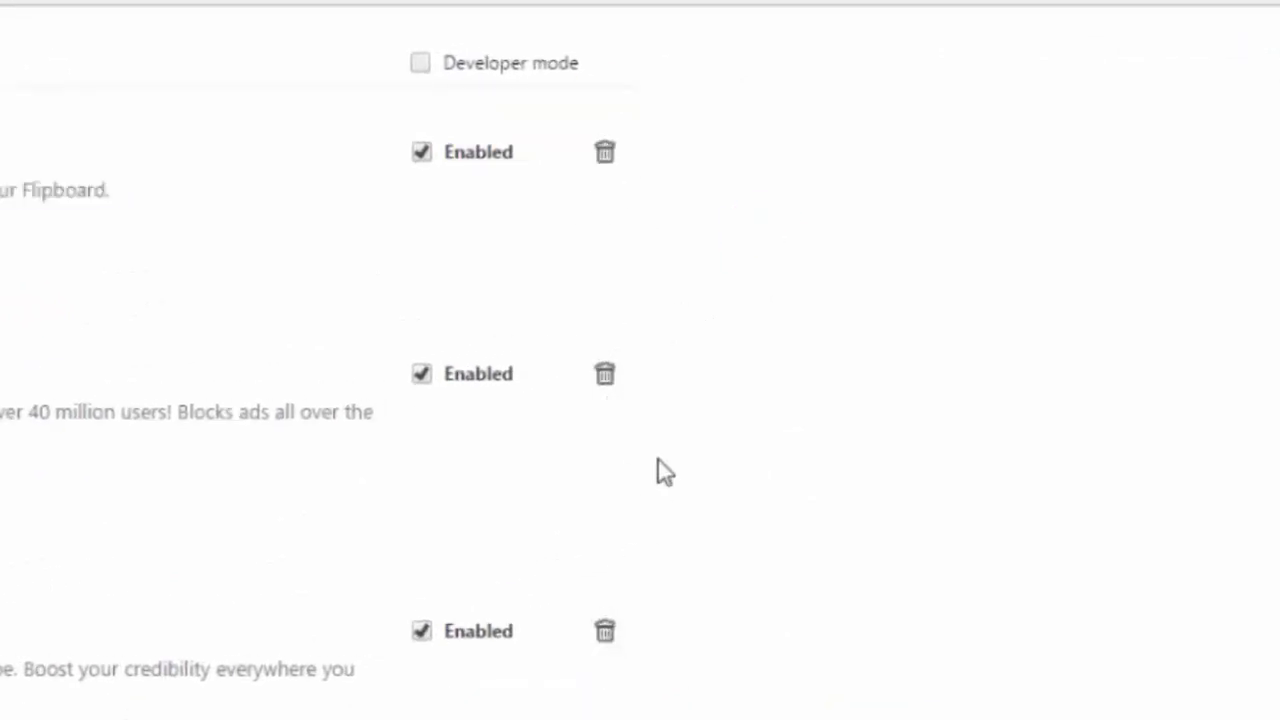
{"action": "scroll", "coordinate": [320, 300], "scroll_direction": "down", "scroll_amount": 1}
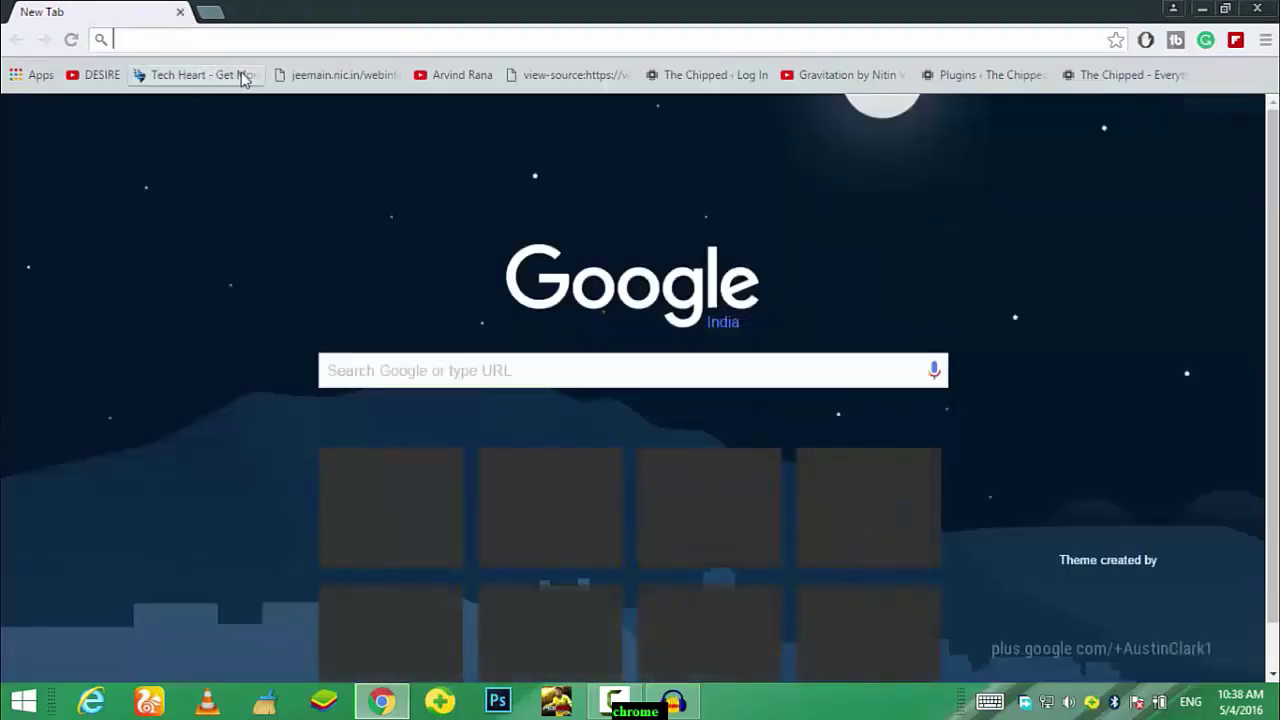
Load chrome://flags and scroll through the experiments list.
{"action": "left_click", "coordinate": [184, 43]}
{"action": "type", "text": "chrome"}
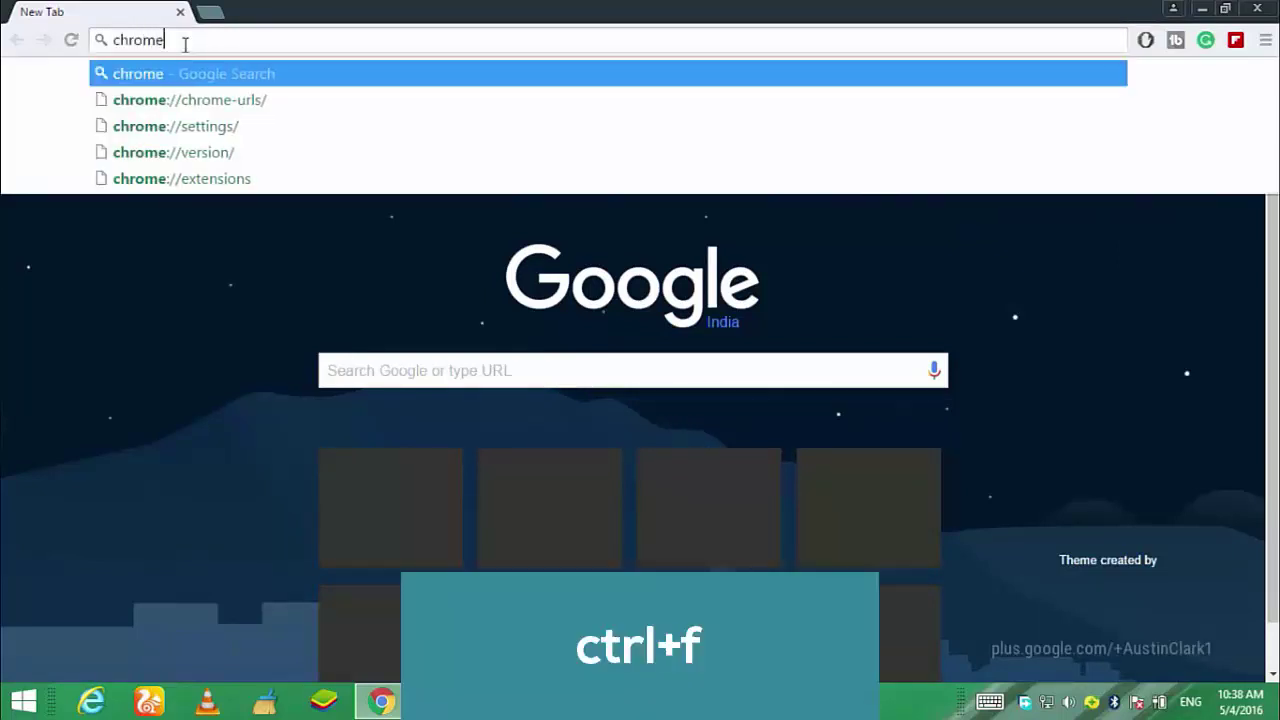
{"action": "type", "text": ":"}
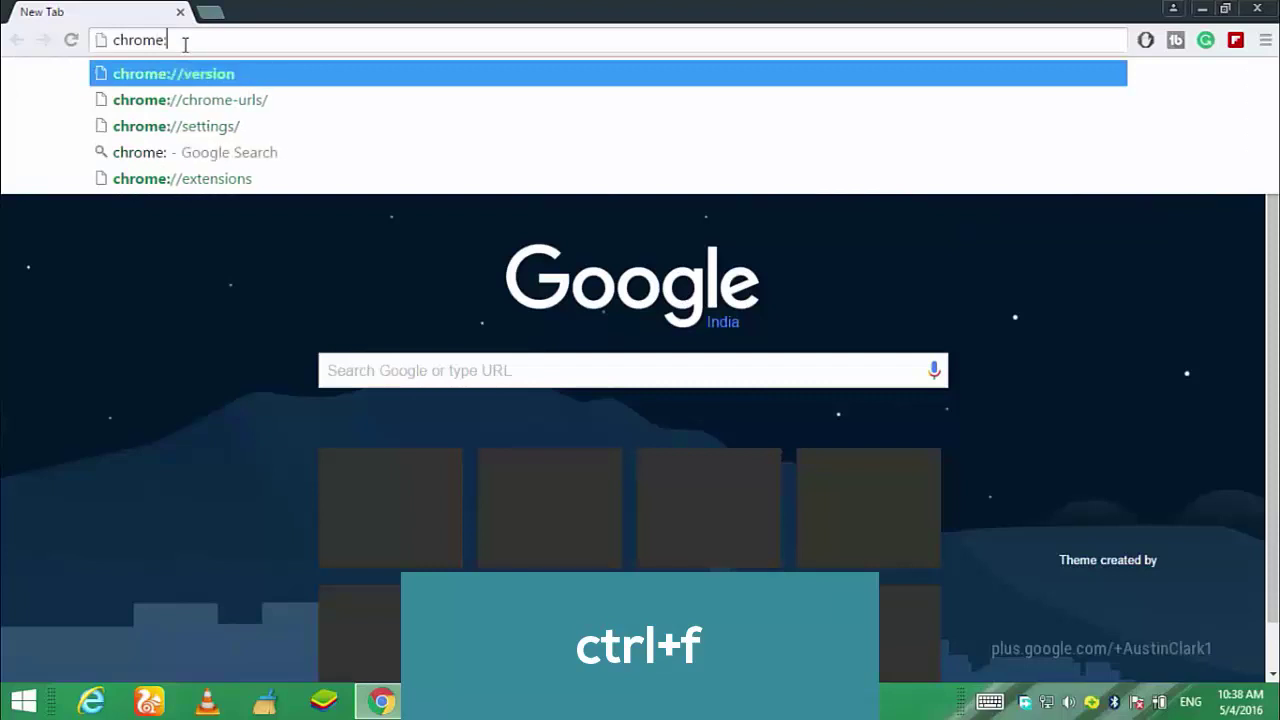
{"action": "type", "text": "//"}
{"action": "type", "text": "f"}
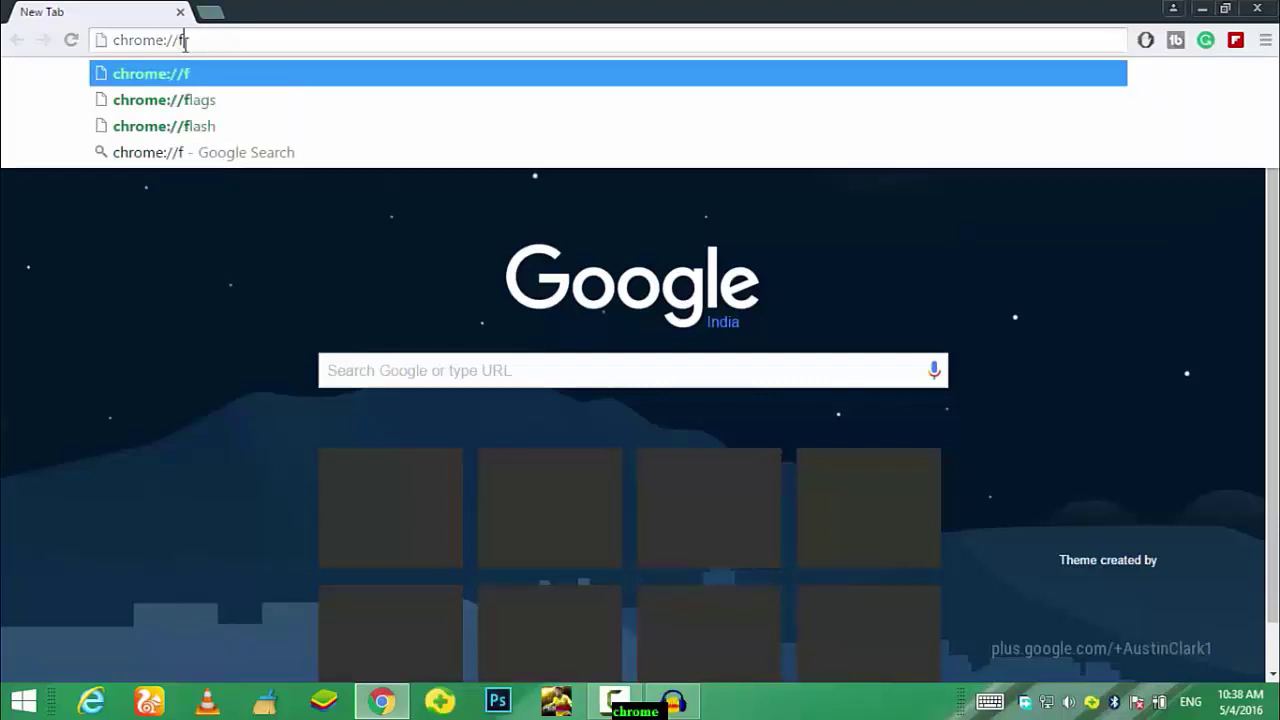
{"action": "type", "text": "lah"}
{"action": "key", "text": "BackSpace"}
{"action": "type", "text": "s"}
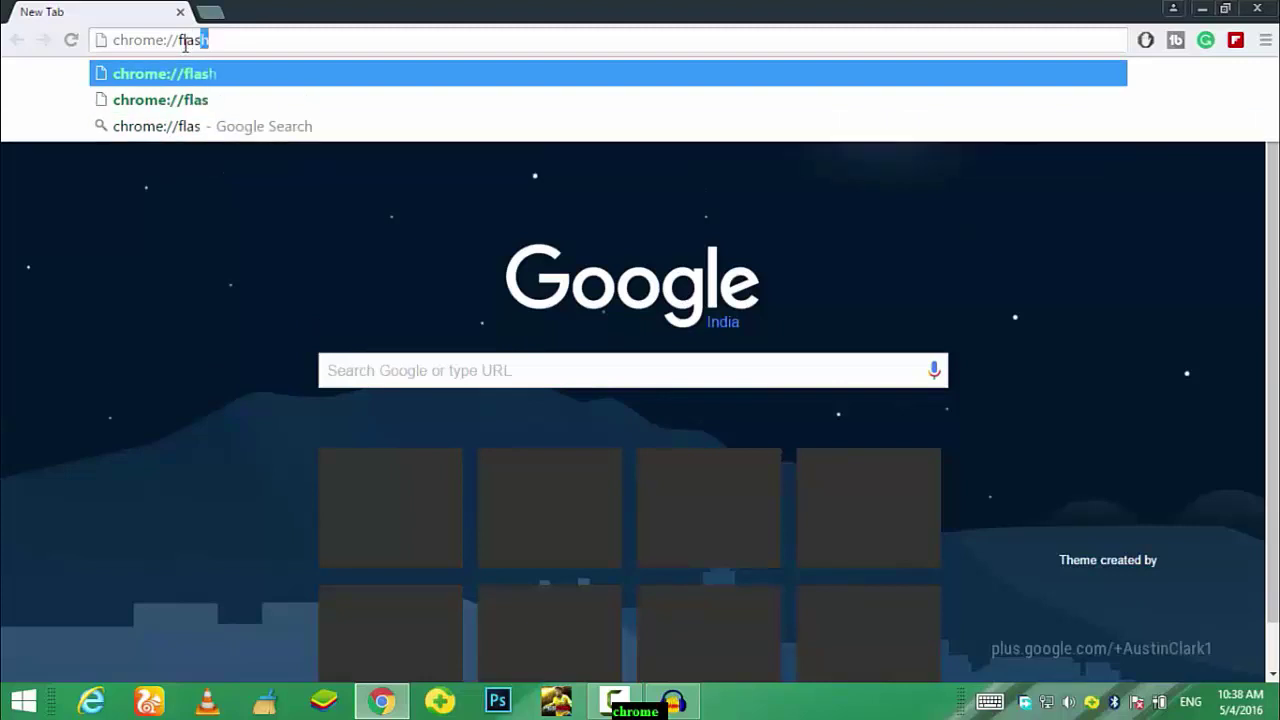
{"action": "type", "text": "g"}
{"action": "key", "text": "Return"}
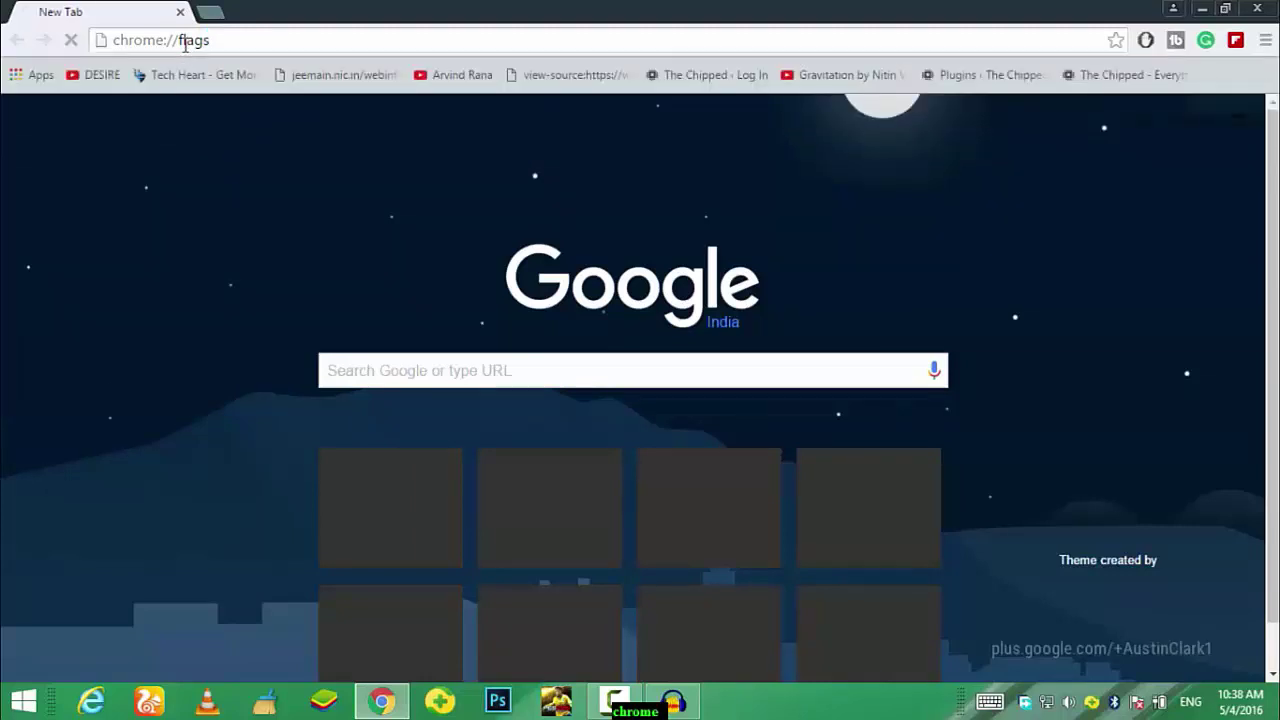
{"action": "scroll", "coordinate": [477, 266], "scroll_direction": "down", "scroll_amount": 3}
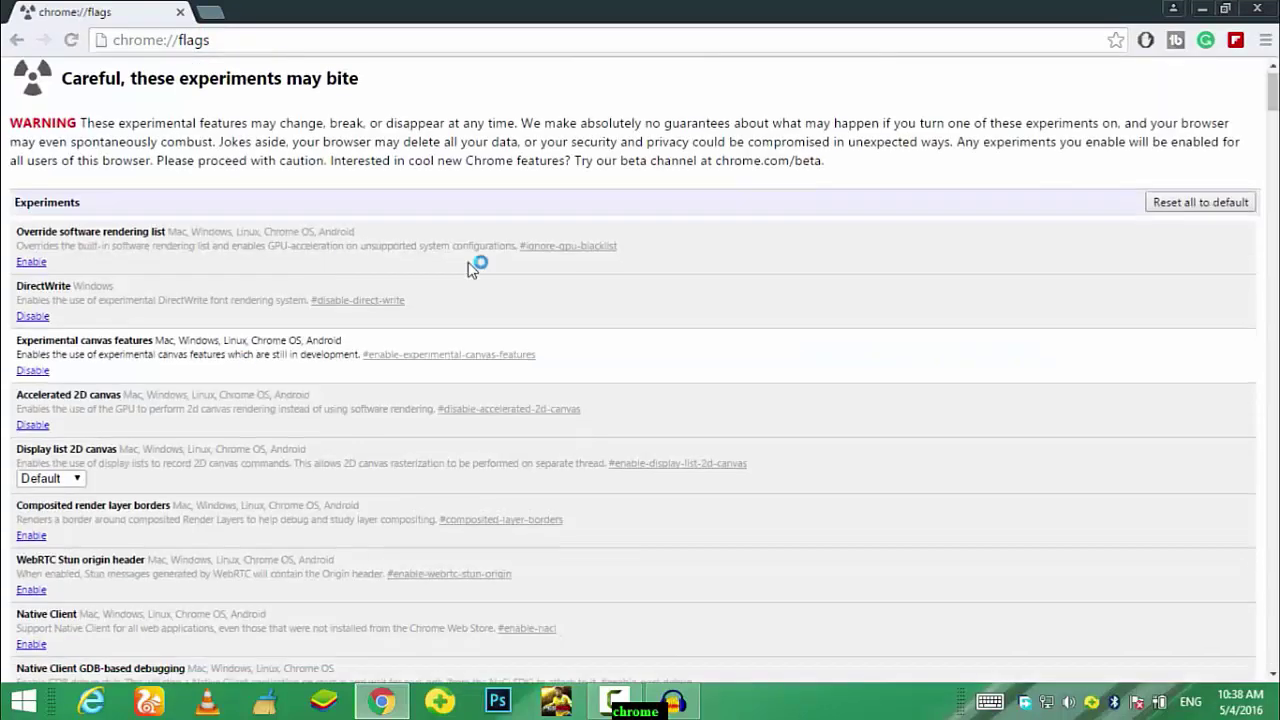
{"action": "scroll", "coordinate": [1140, 189], "scroll_direction": "down", "scroll_amount": 5}
{"action": "scroll", "coordinate": [1272, 104], "scroll_direction": "down", "scroll_amount": 10}
{"action": "scroll", "coordinate": [1257, 591], "scroll_direction": "down", "scroll_amount": 10}
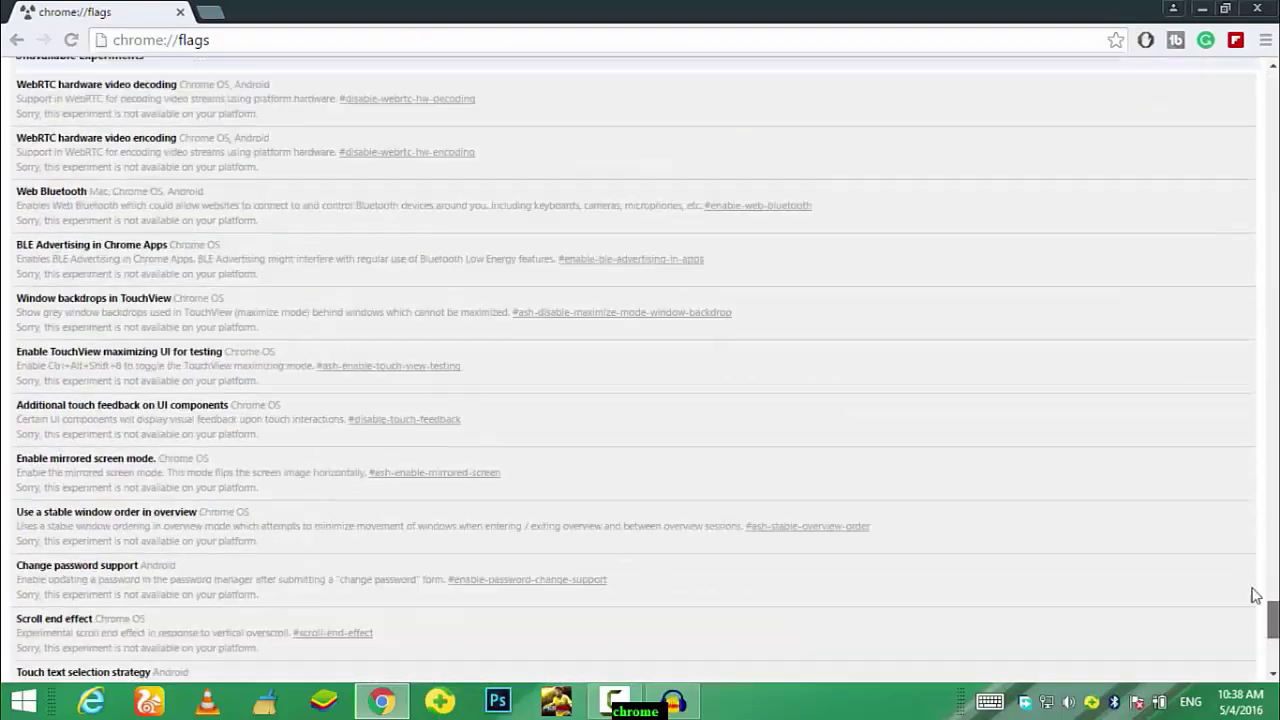
{"action": "scroll", "coordinate": [1257, 591], "scroll_direction": "up", "scroll_amount": 15}
{"action": "scroll", "coordinate": [1232, 100], "scroll_direction": "up", "scroll_amount": 15}
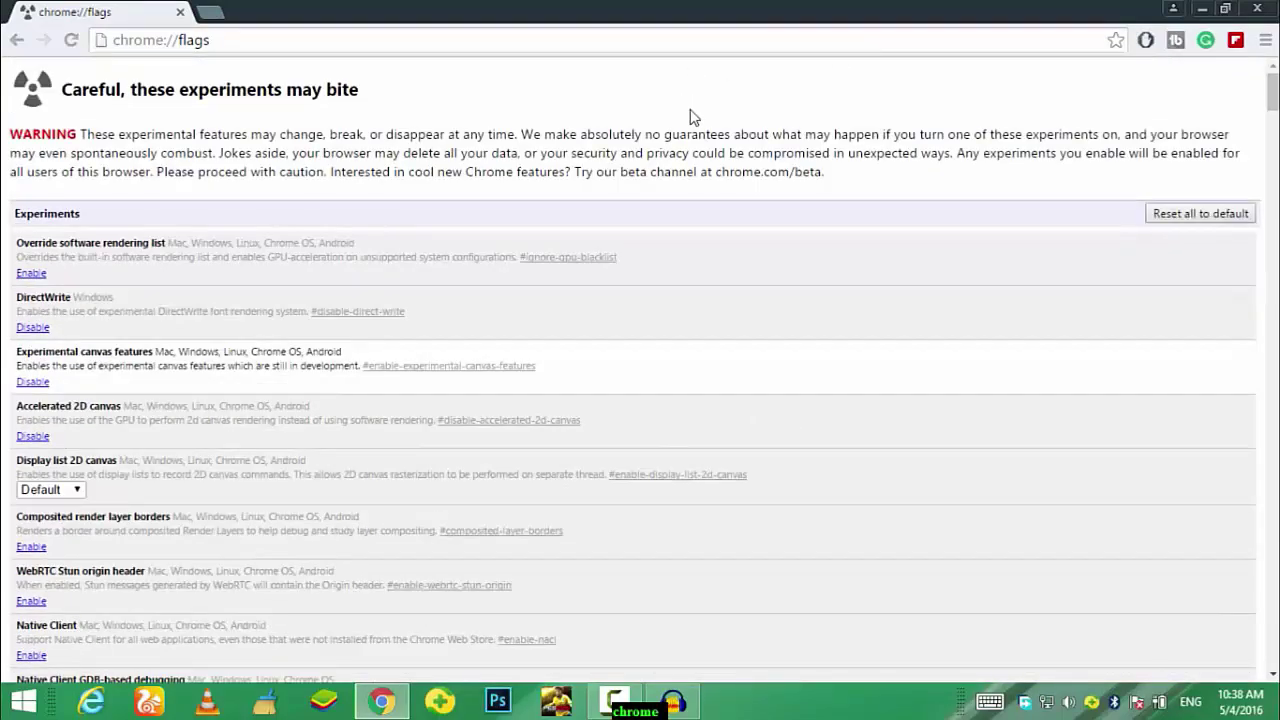
Search the flags for 'fast tab' and confirm Fast tab/window close is enabled.
{"action": "key", "text": "ctrl+f"}
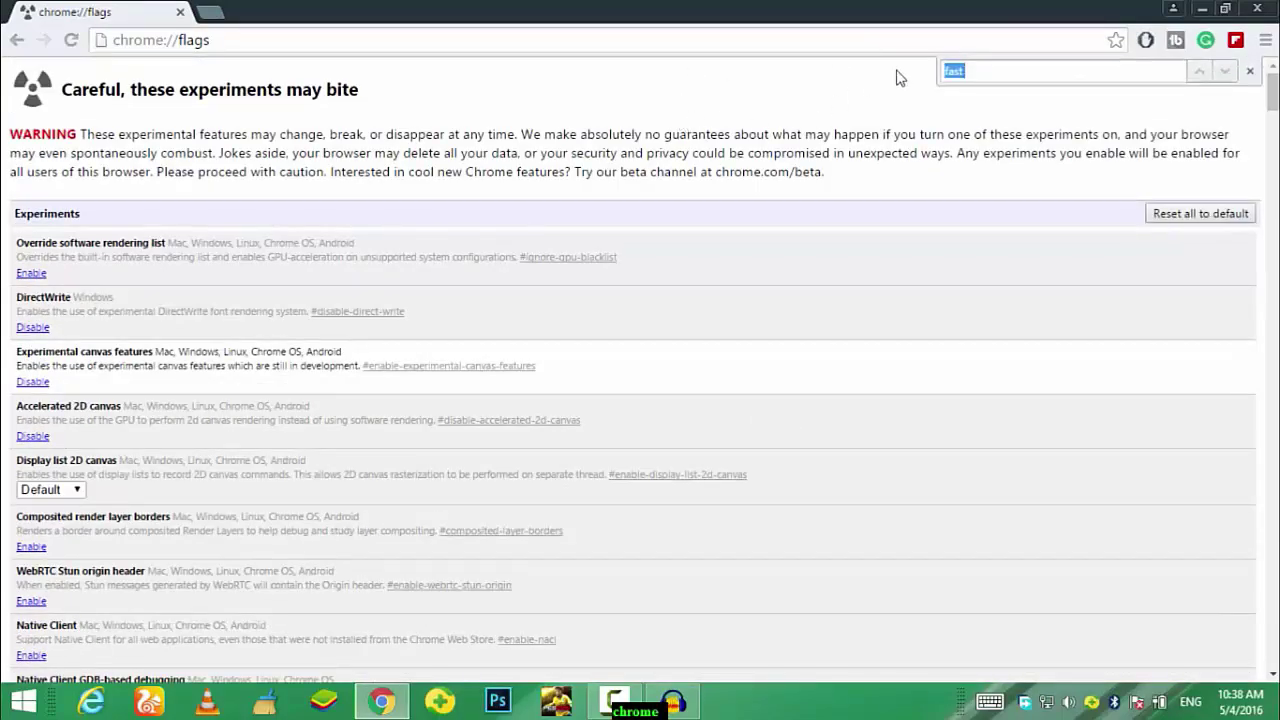
{"action": "type", "text": "f"}
{"action": "type", "text": "ast ta"}
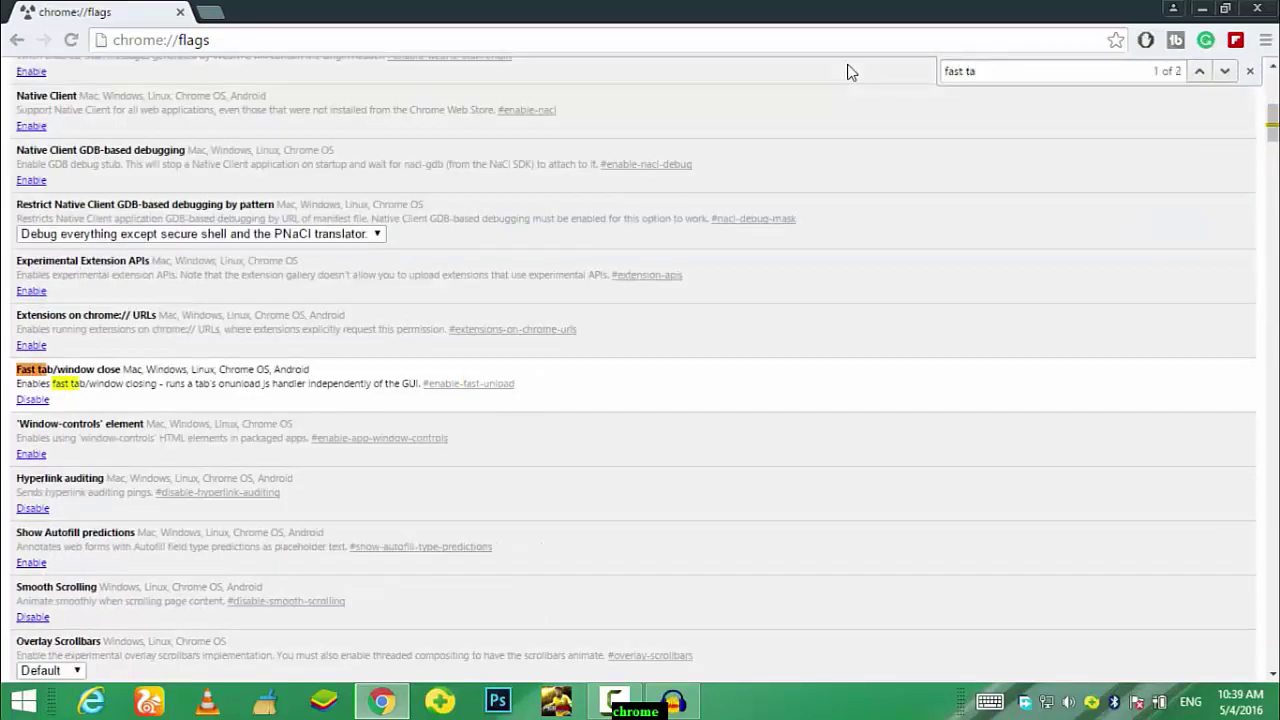
{"action": "type", "text": "b"}
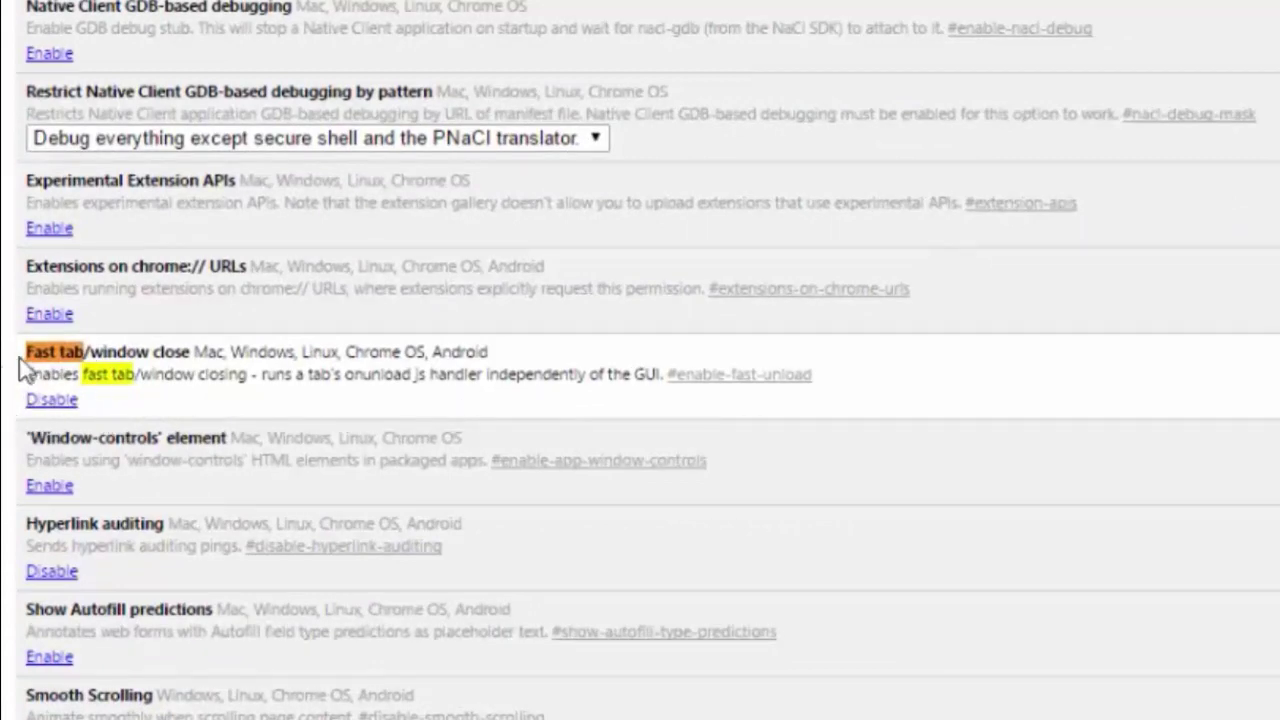
{"action": "left_click_drag", "start_coordinate": [18, 354], "coordinate": [138, 410]}
{"action": "left_click", "coordinate": [138, 414]}
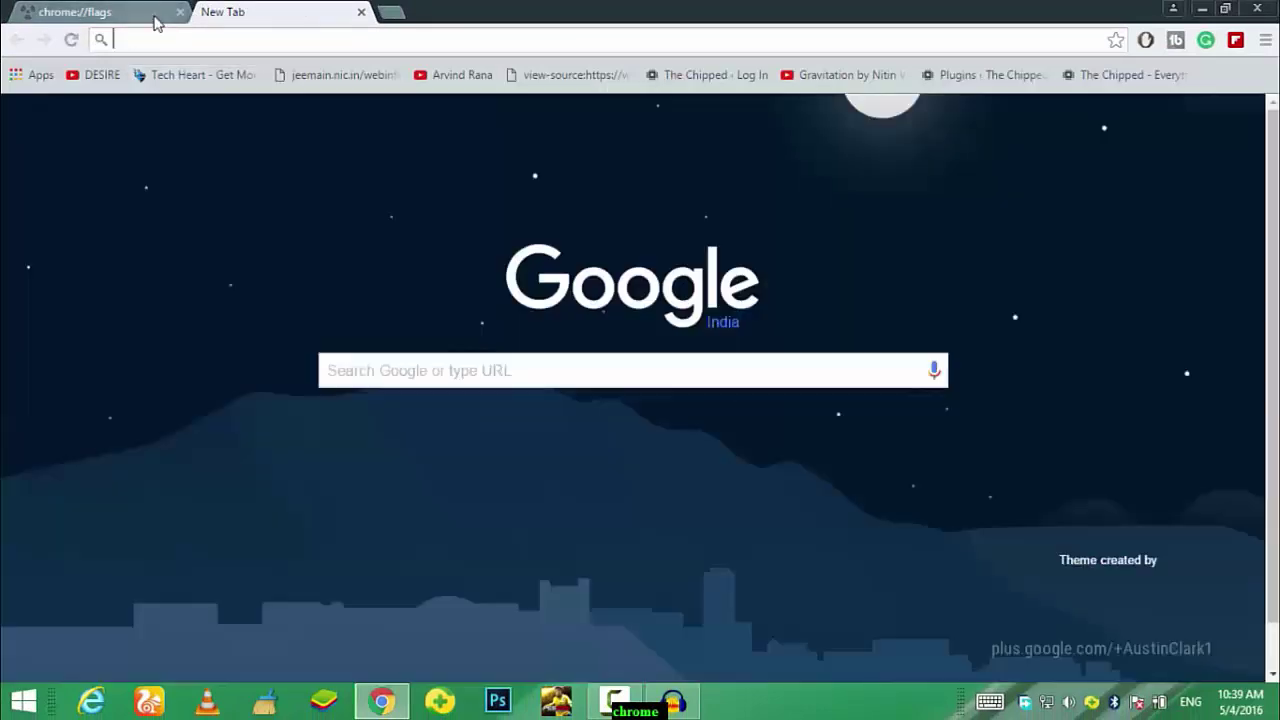
Close the flags tab and reload chrome://flags in a fresh tab.
{"action": "left_click", "coordinate": [160, 15]}
{"action": "left_click", "coordinate": [177, 12]}
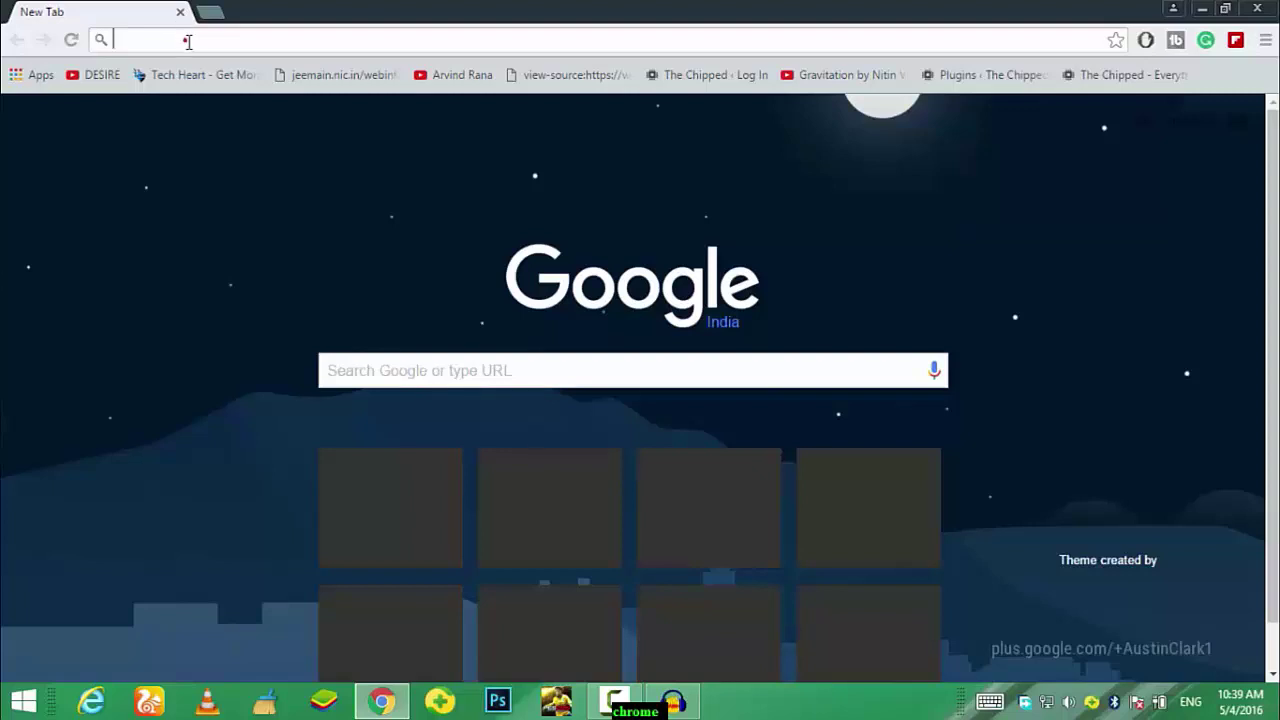
{"action": "type", "text": "chroi"}
{"action": "key", "text": "BackSpace"}
{"action": "key", "text": "BackSpace"}
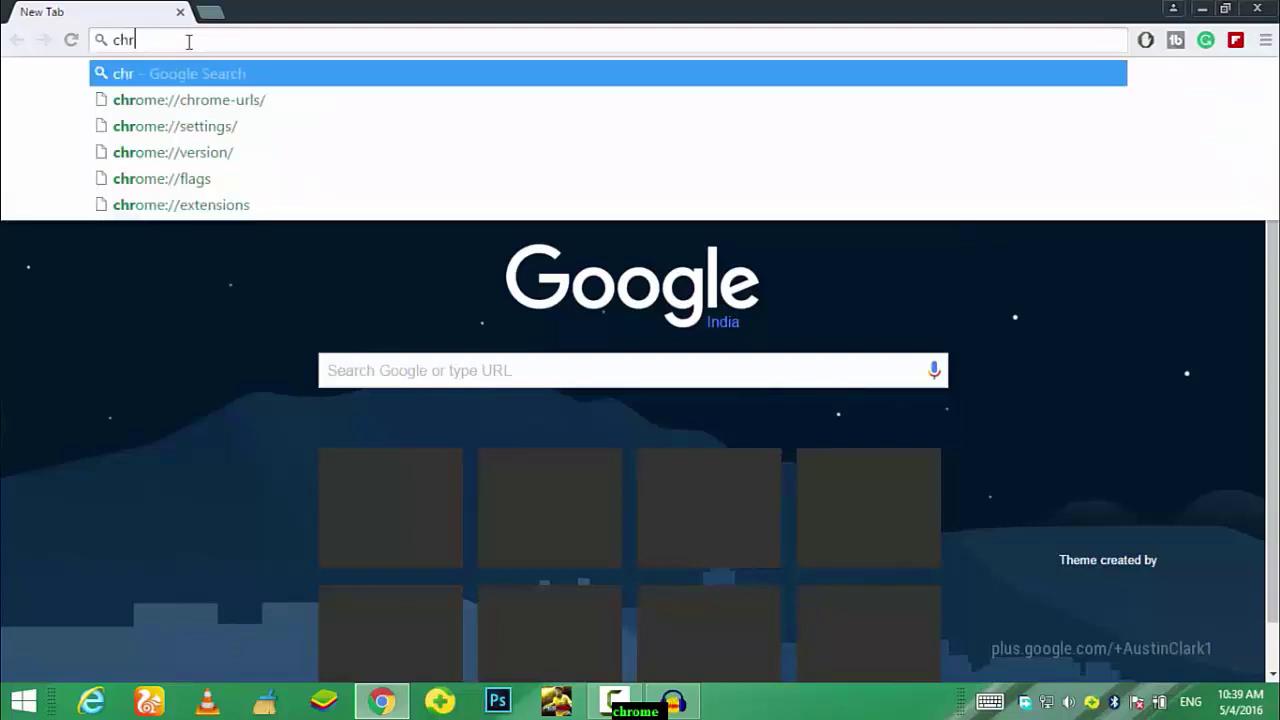
{"action": "type", "text": "ome://f"}
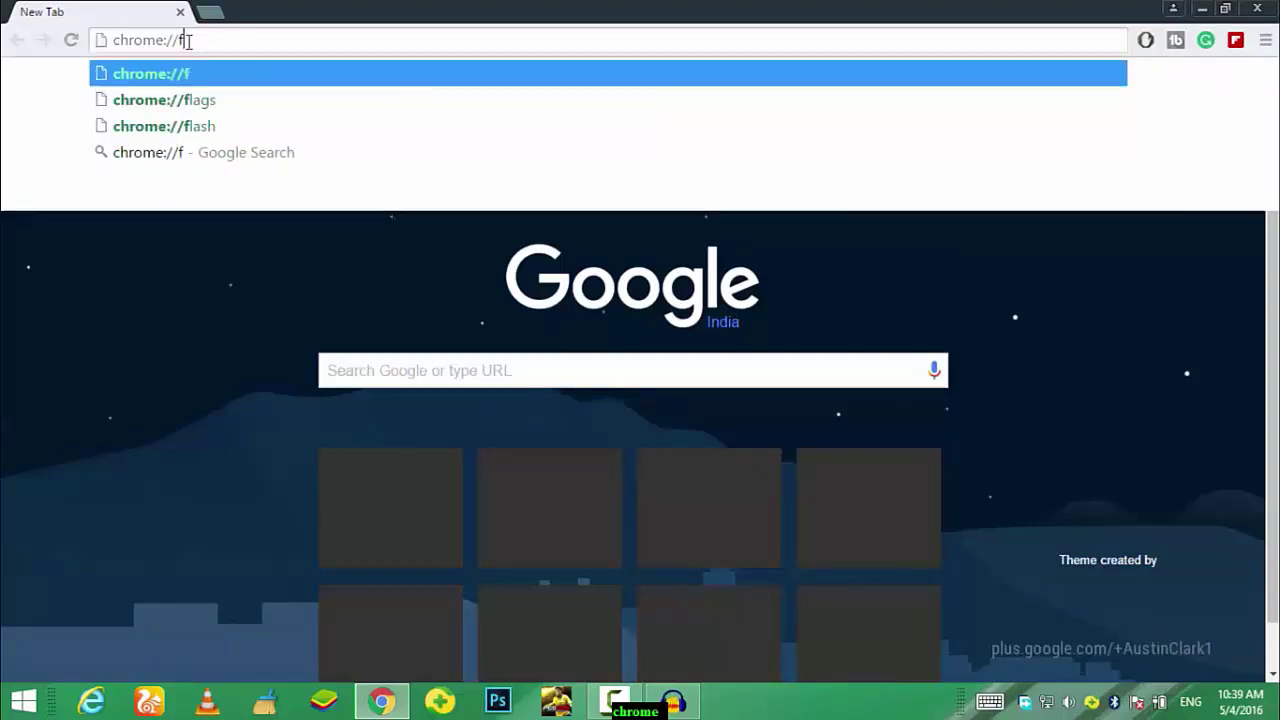
{"action": "type", "text": "alsg"}
{"action": "key", "text": "BackSpace"}
{"action": "key", "text": "BackSpace"}
{"action": "key", "text": "BackSpace"}
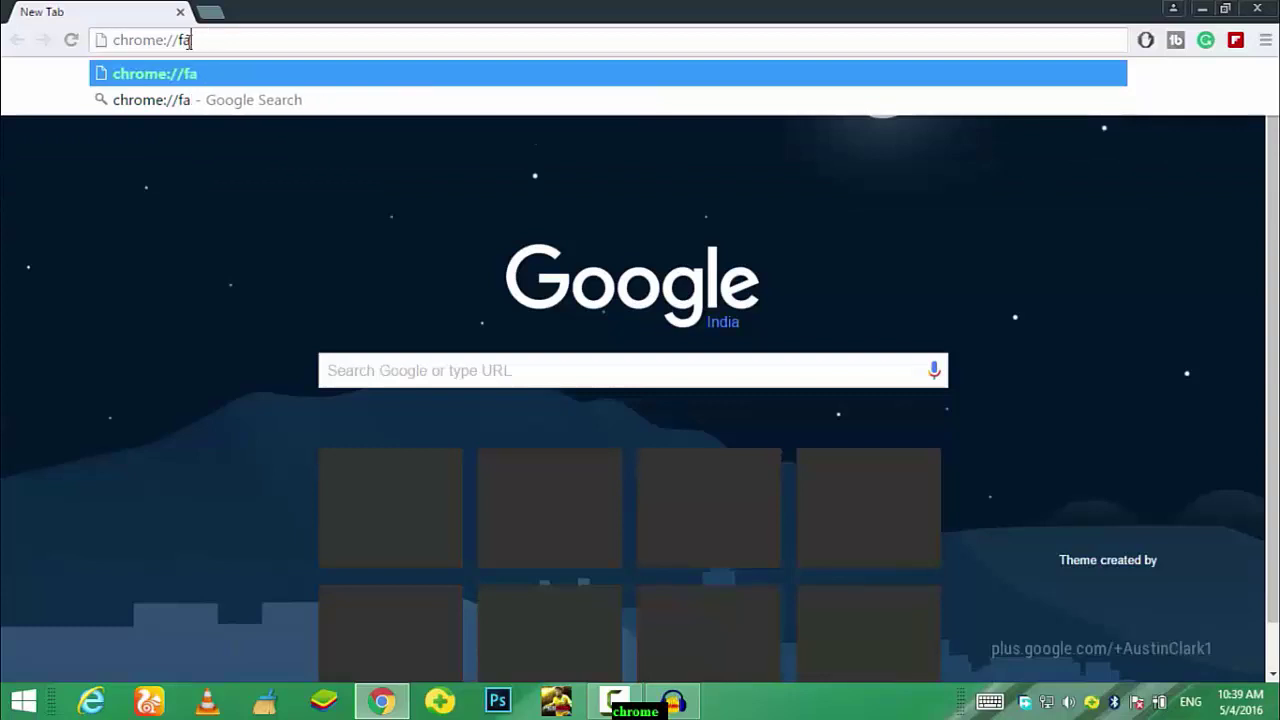
{"action": "key", "text": "BackSpace"}
{"action": "type", "text": "lags"}
{"action": "key", "text": "Return"}
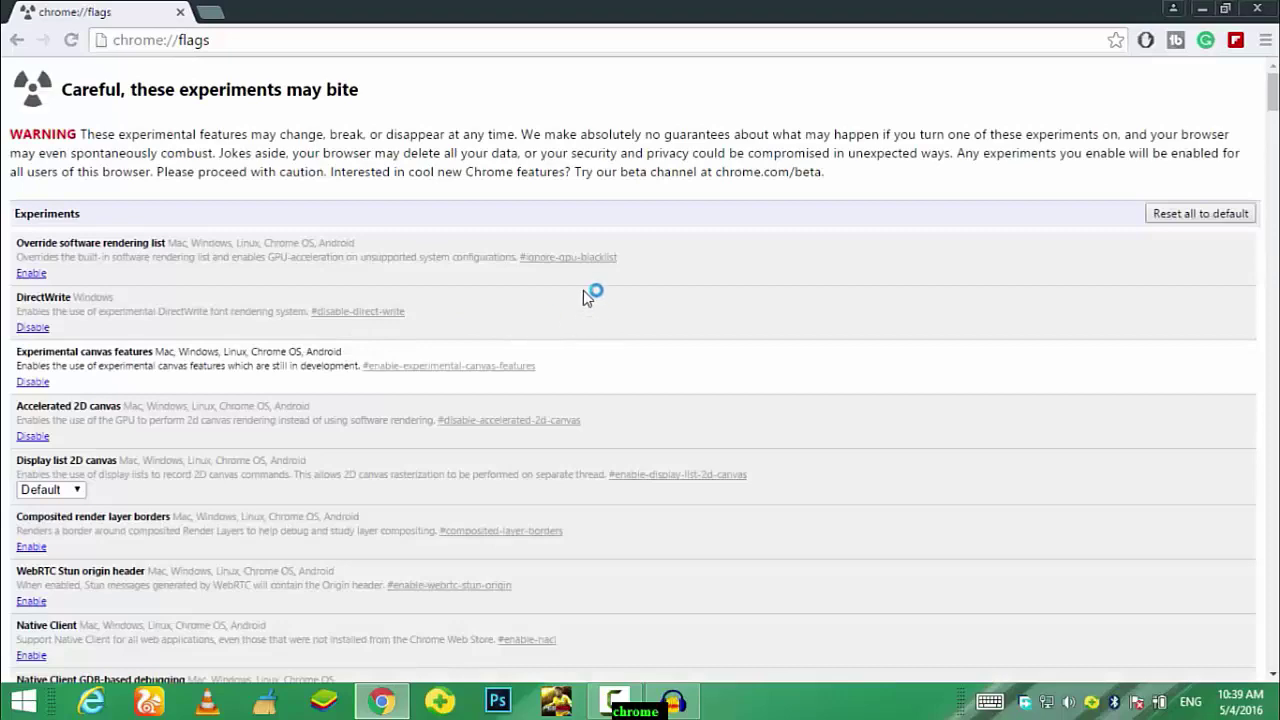
Search for 'tab discarding' and set Automatic tab discarding to Enabled.
{"action": "key", "text": "ctrl+f"}
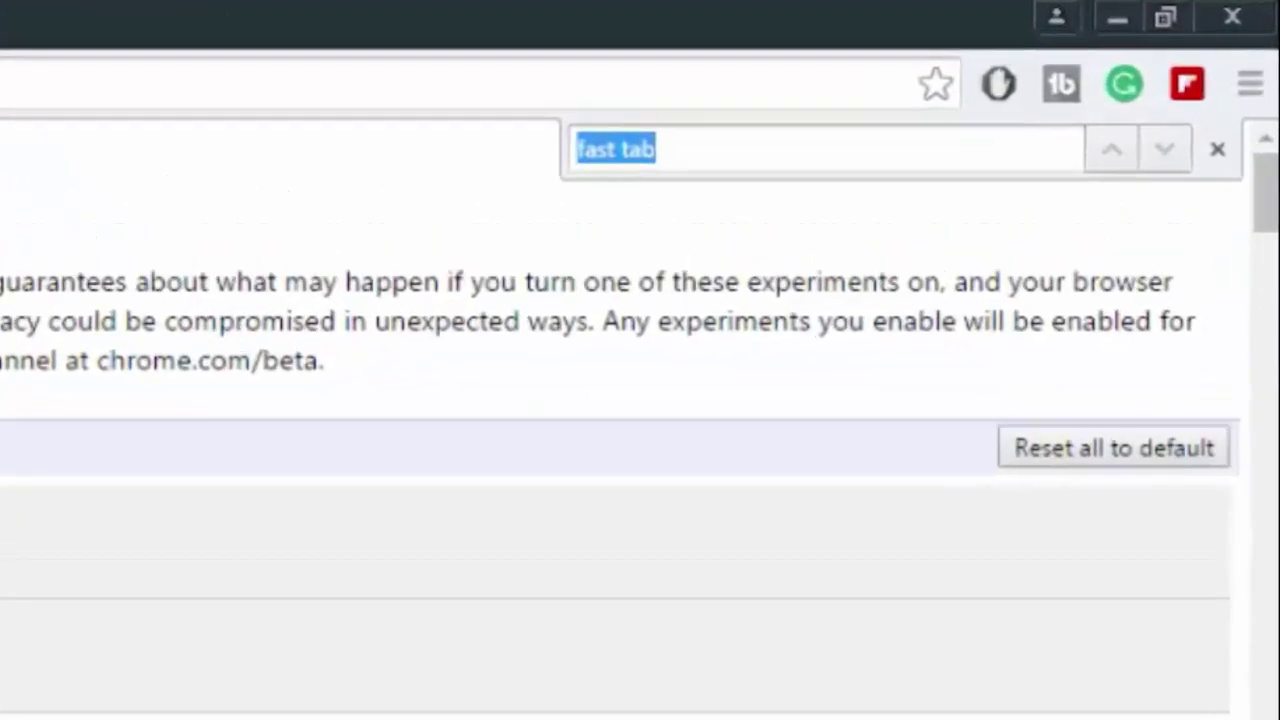
{"action": "type", "text": "t"}
{"action": "type", "text": "ab "}
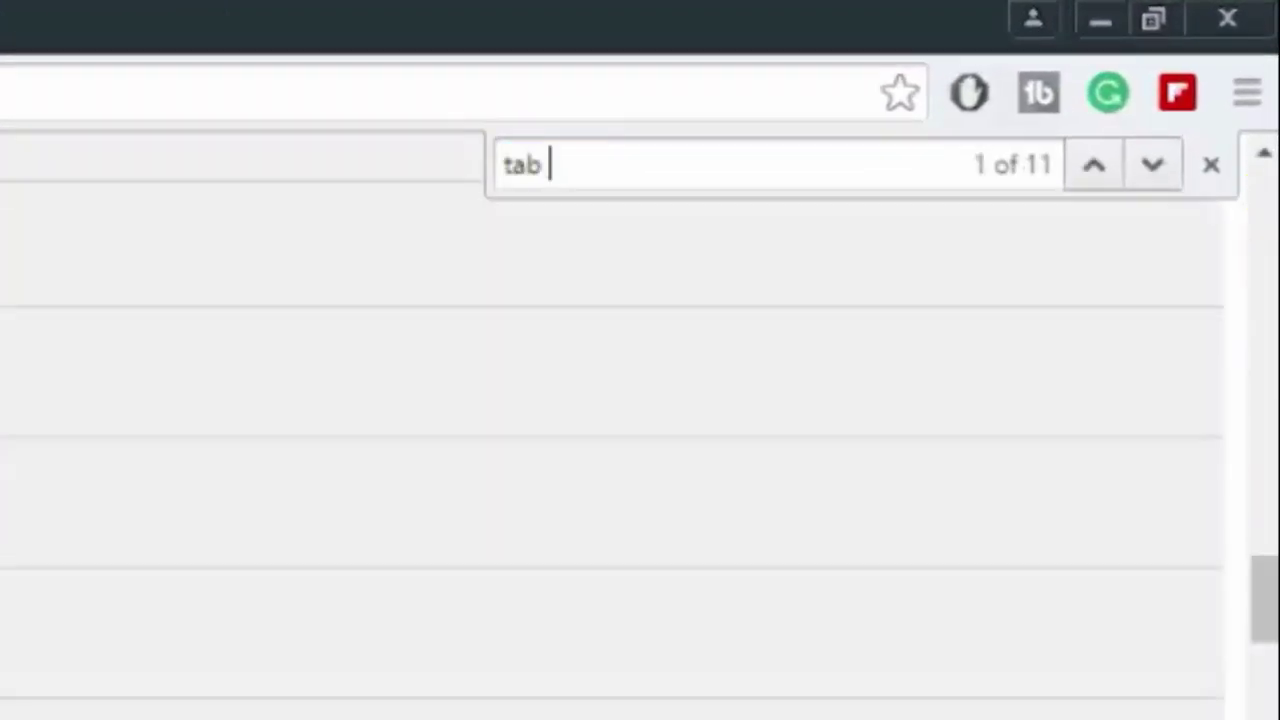
{"action": "type", "text": "discarding"}
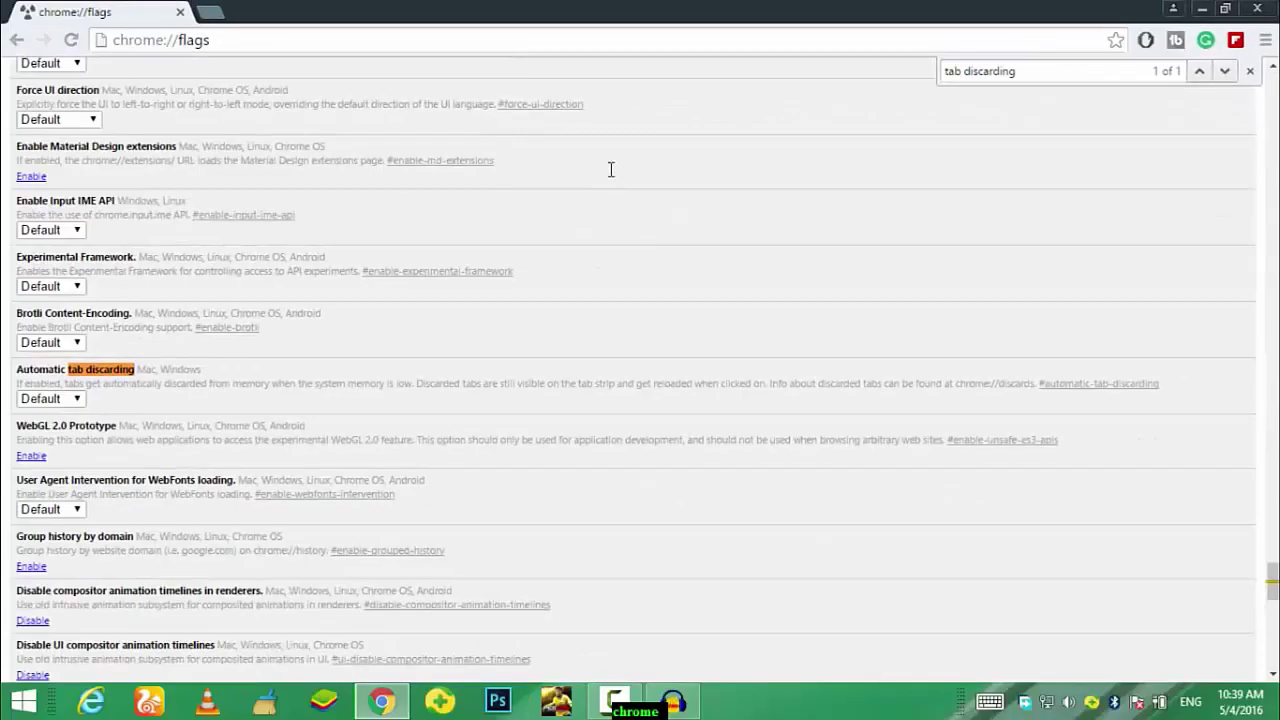
{"action": "left_click", "coordinate": [70, 372]}
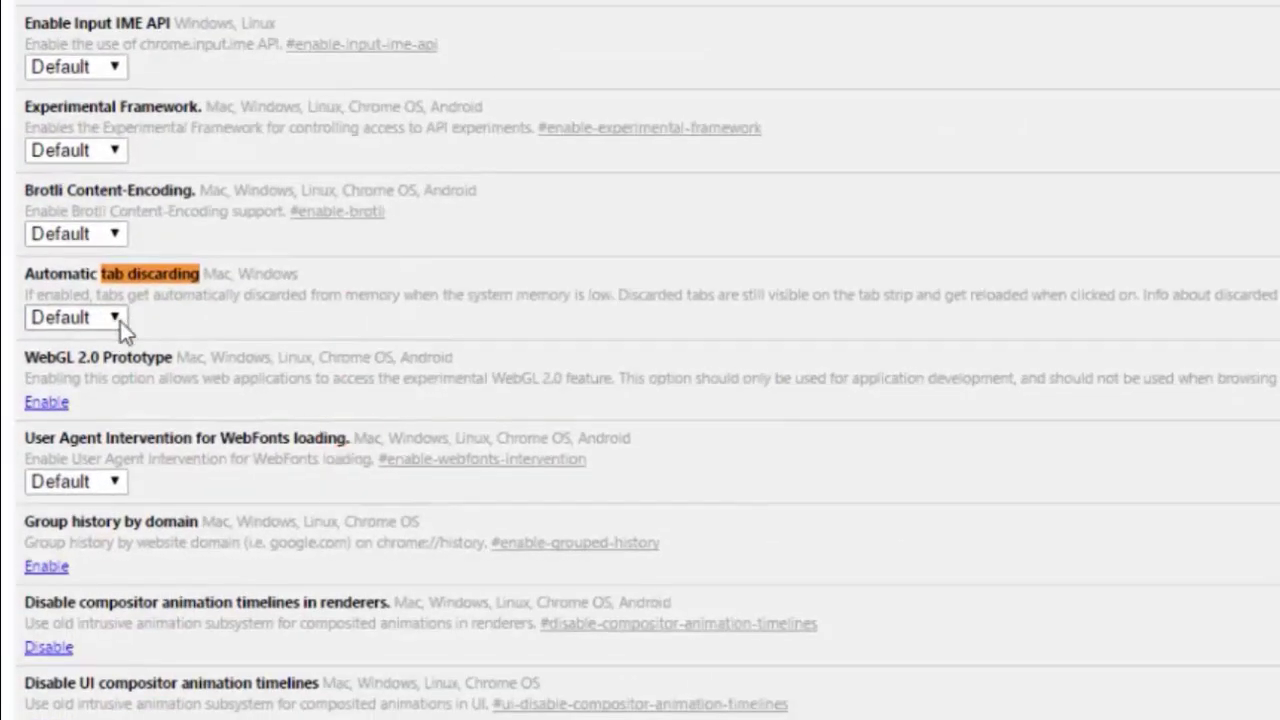
{"action": "left_click", "coordinate": [112, 318]}
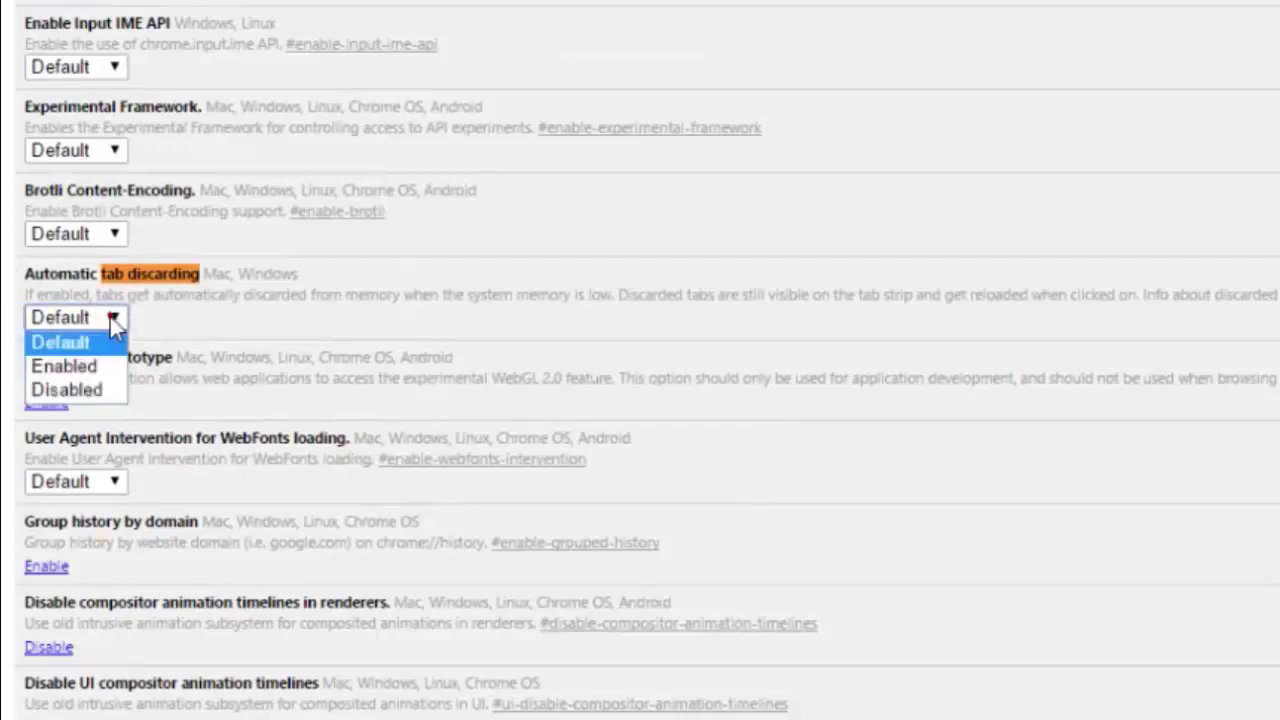
{"action": "left_click", "coordinate": [82, 365]}
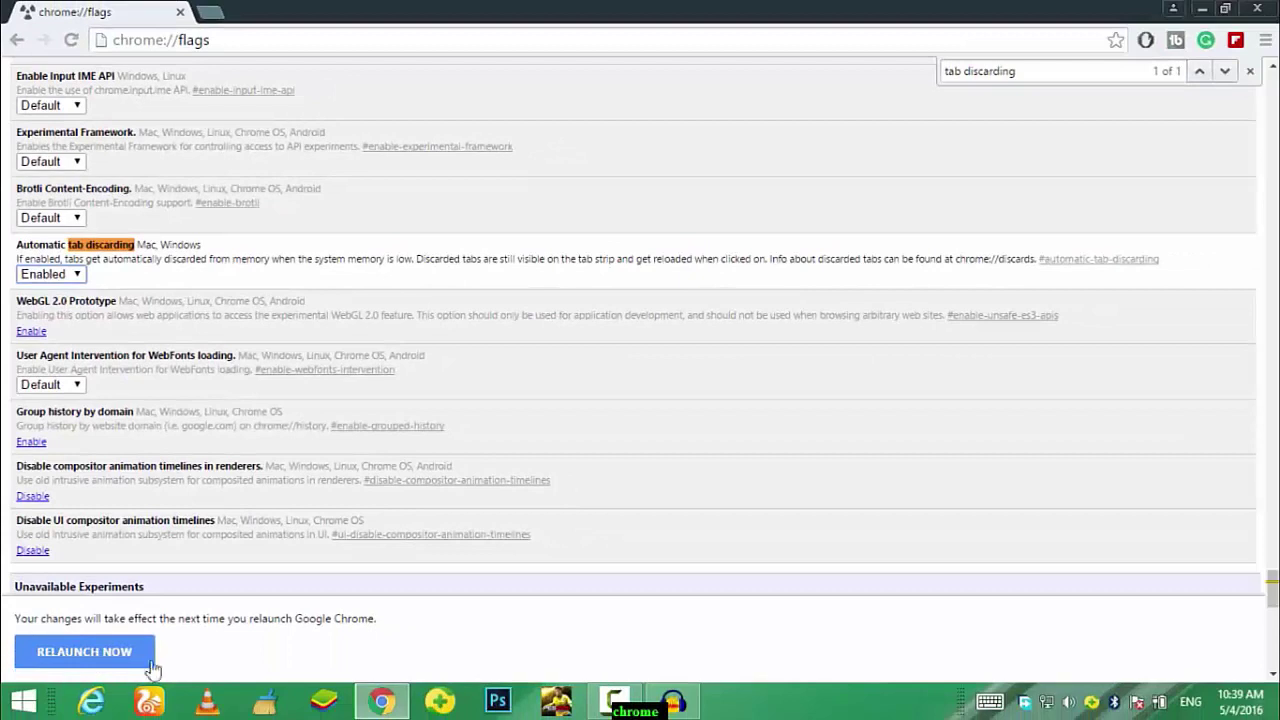
Relaunch Chrome to apply the flags, cancelling the in-progress download.
{"action": "left_click", "coordinate": [86, 656]}
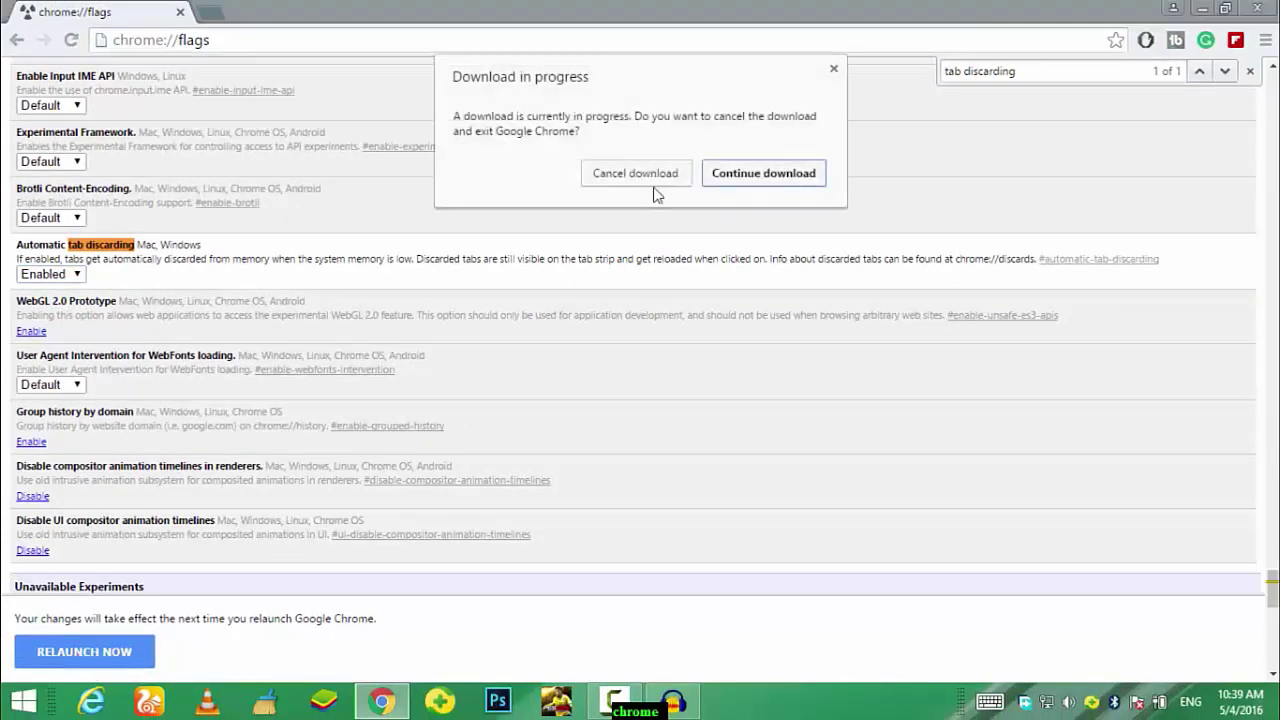
{"action": "left_click", "coordinate": [636, 174]}
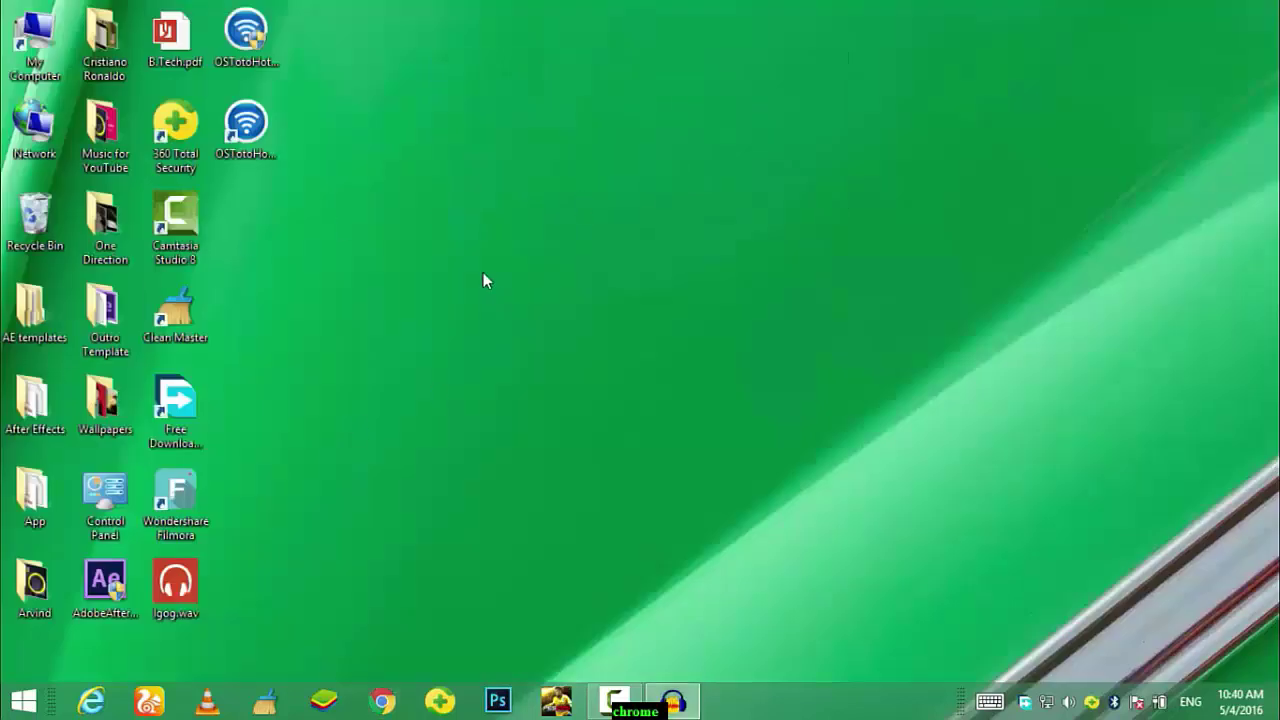